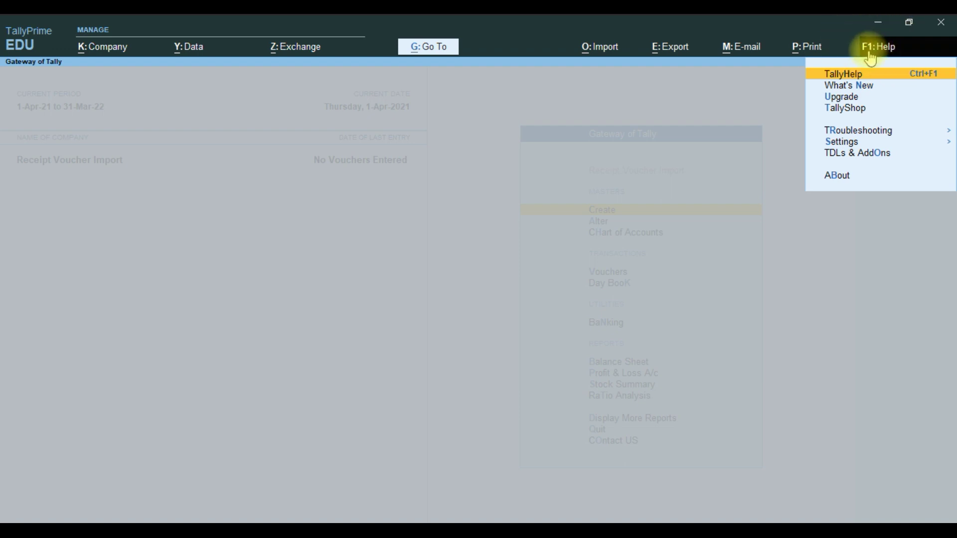
Enable Receipt Voucher Import from Excel To Tally in the add-on features of TDL management and accept the change
key("Down")
key("Down")
key("Down")
key("Down")
key("Down")
key("Down")
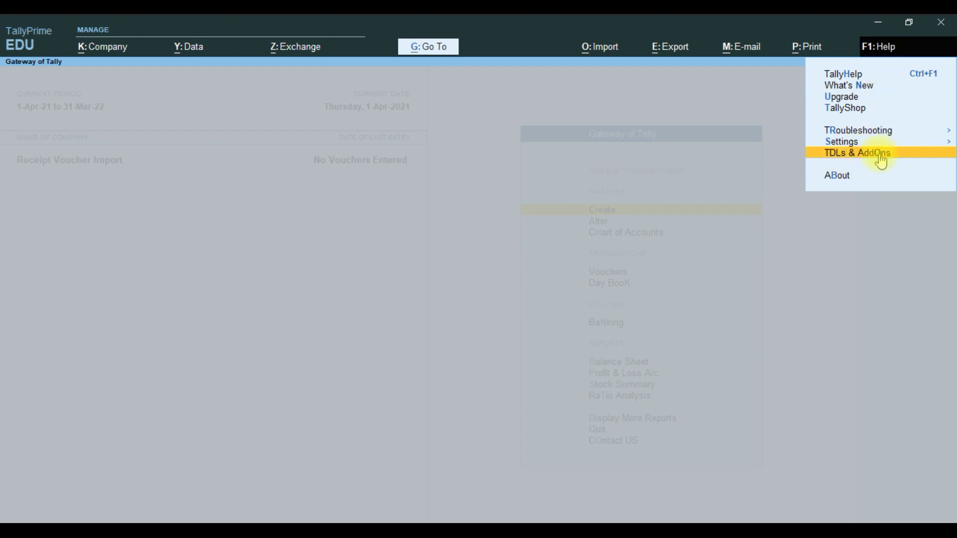
left_click(856, 155)
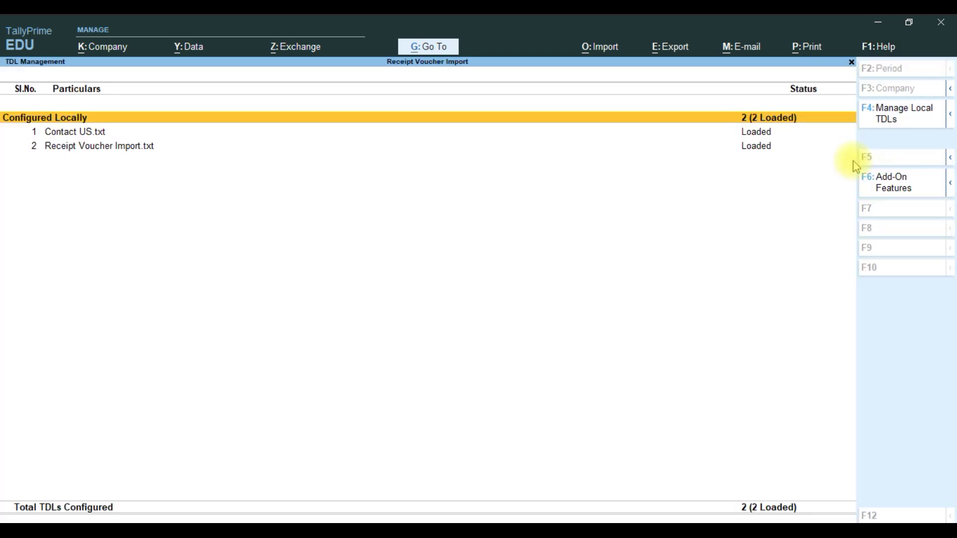
left_click(894, 195)
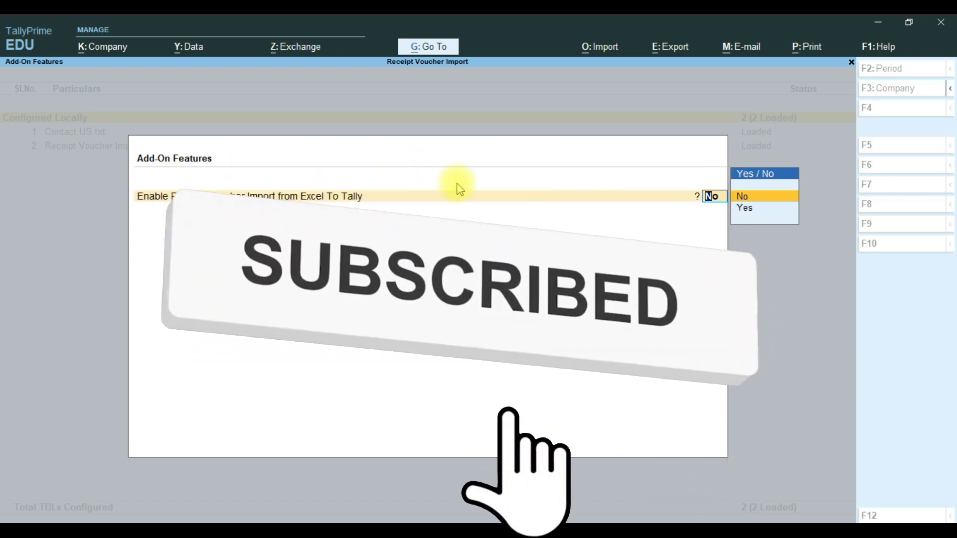
key("Down")
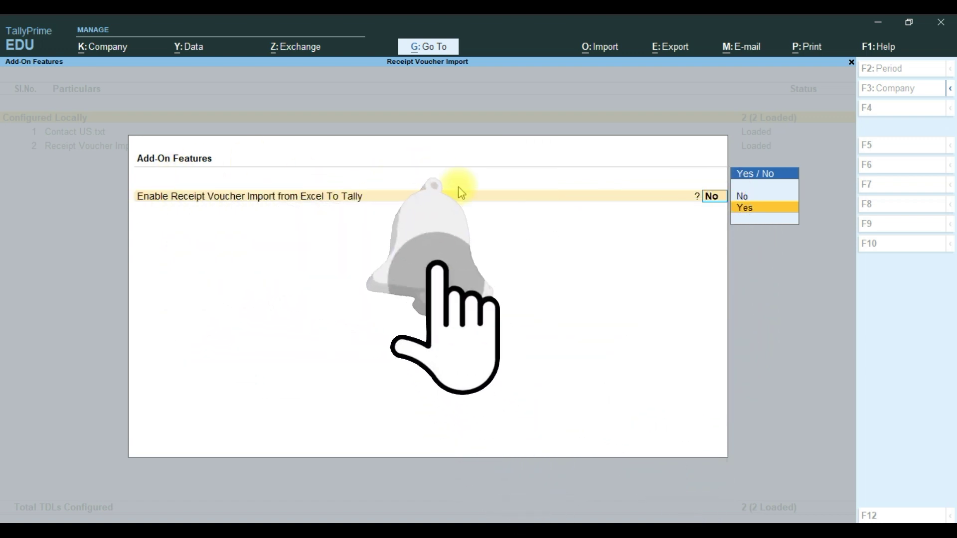
left_click(753, 207)
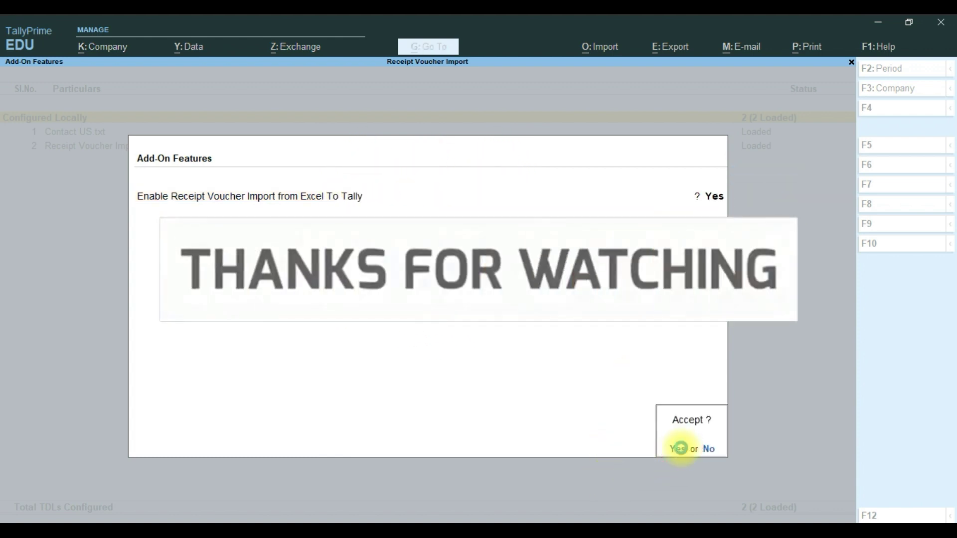
left_click(679, 448)
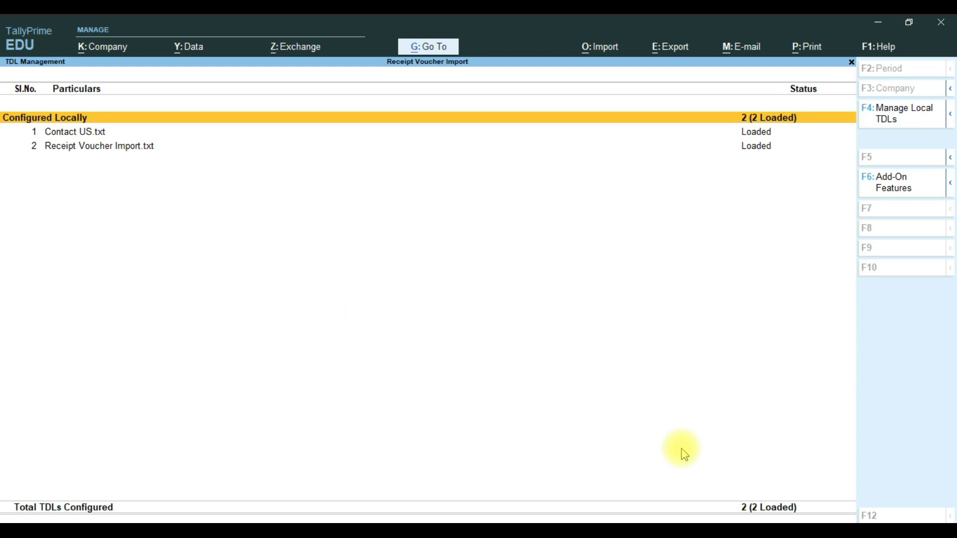
Return to the Gateway of Tally and open the Receipt Voucher Import entry
key("Escape")
key("Up")
key("Up")
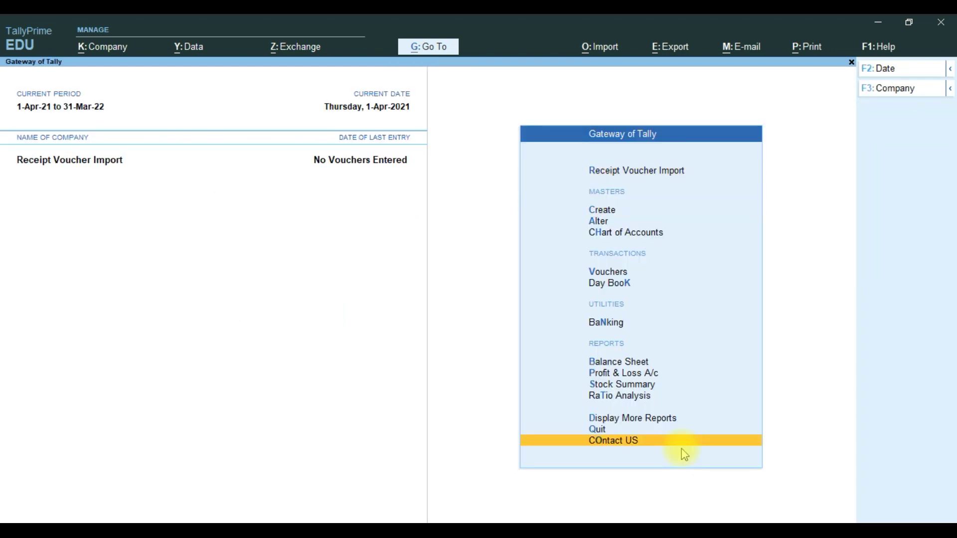
key("Down")
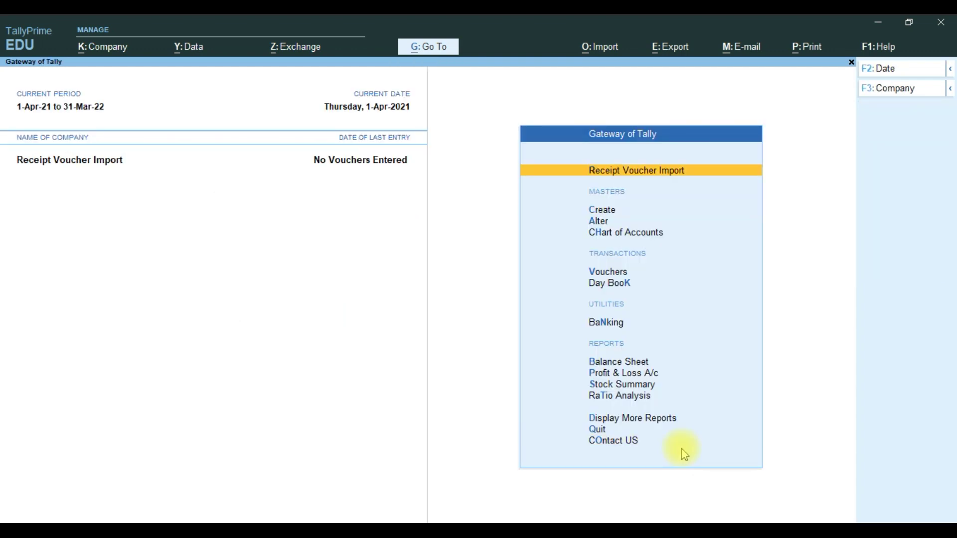
key("Return")
key("Return")
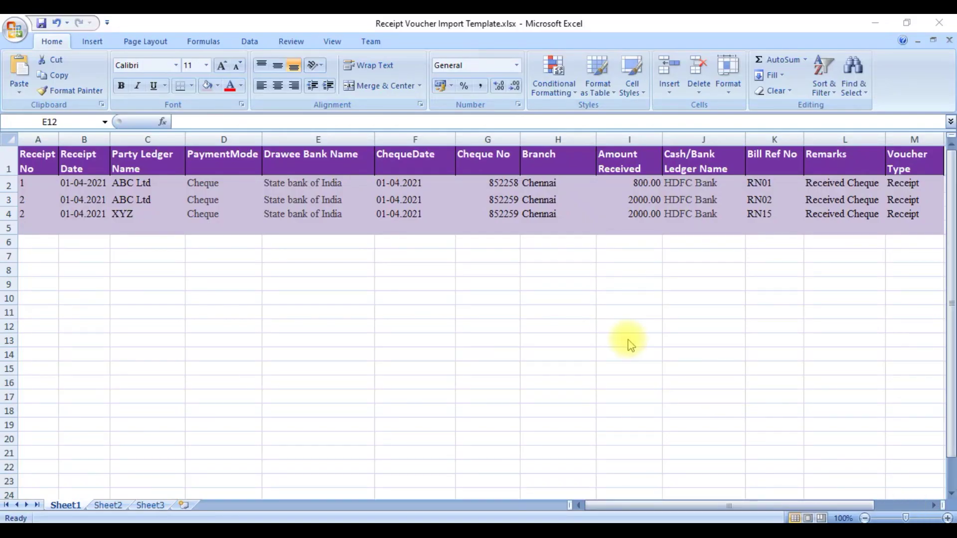
In the Excel receipt voucher template, examine the Receipt No, Receipt Date, Party Ledger Name and PaymentMode columns from cell A1 onward
key("Up")
key("ctrl+Up")
key("ctrl+Up")
key("Left")
key("ctrl+Left")
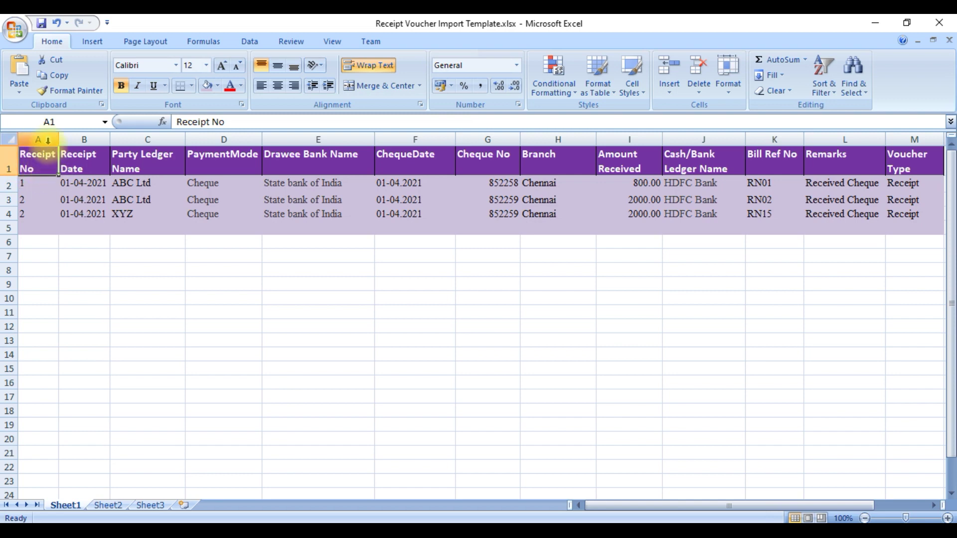
left_click(46, 140)
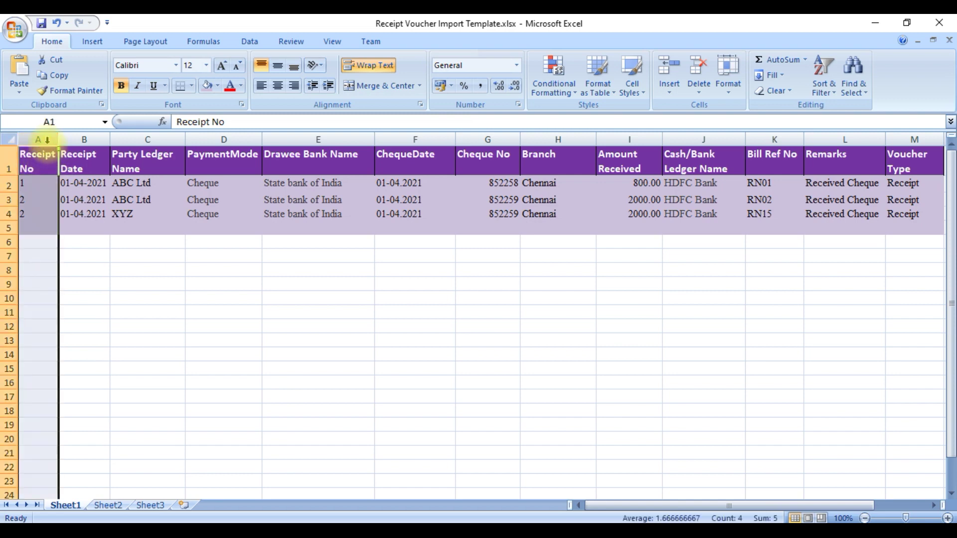
key("Right")
left_click(79, 139)
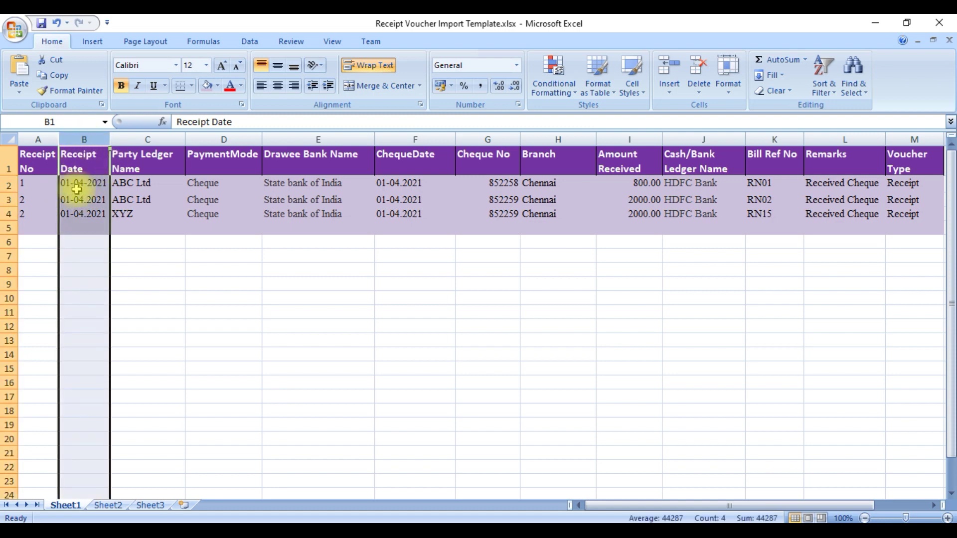
left_click(150, 139)
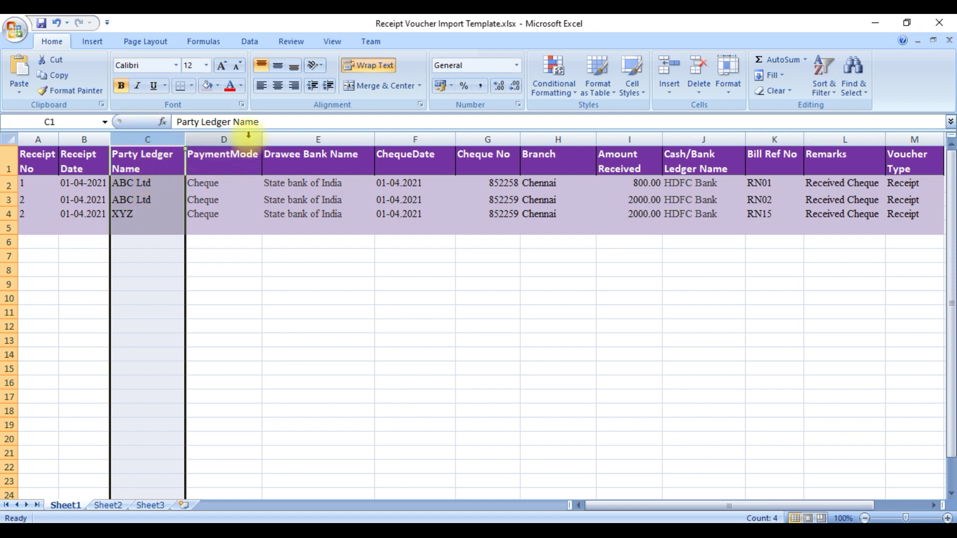
left_click(248, 136)
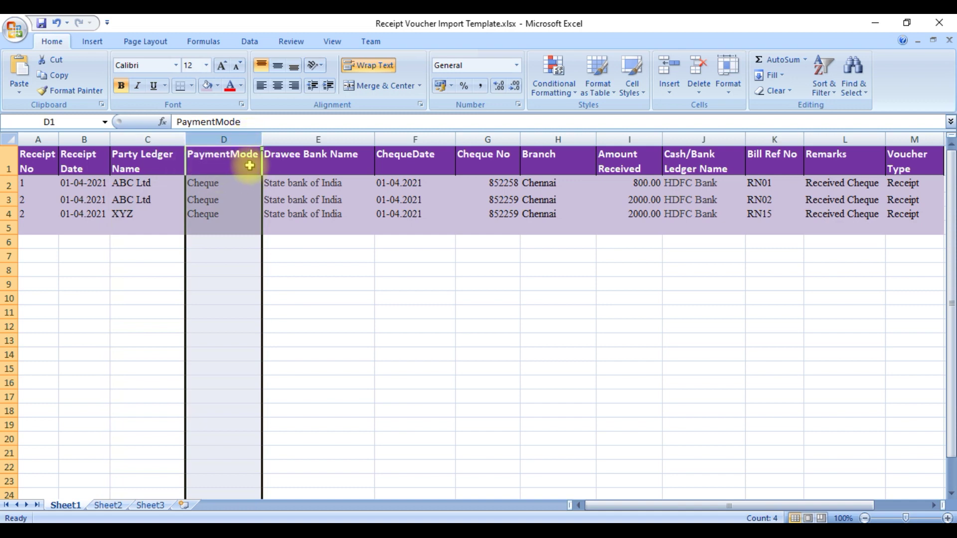
Examine the remaining template columns one by one, from Drawee Bank Name through Voucher Type
left_click(320, 139)
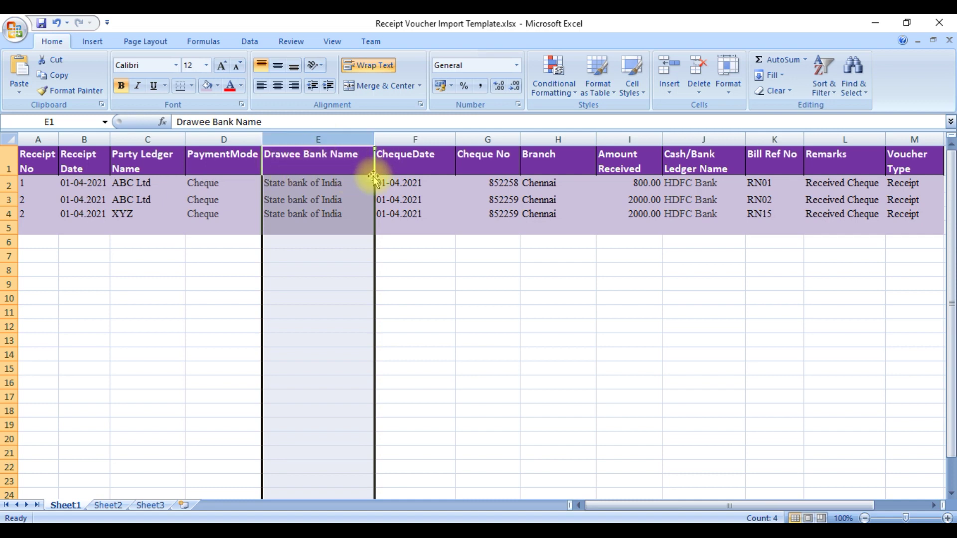
left_click(418, 140)
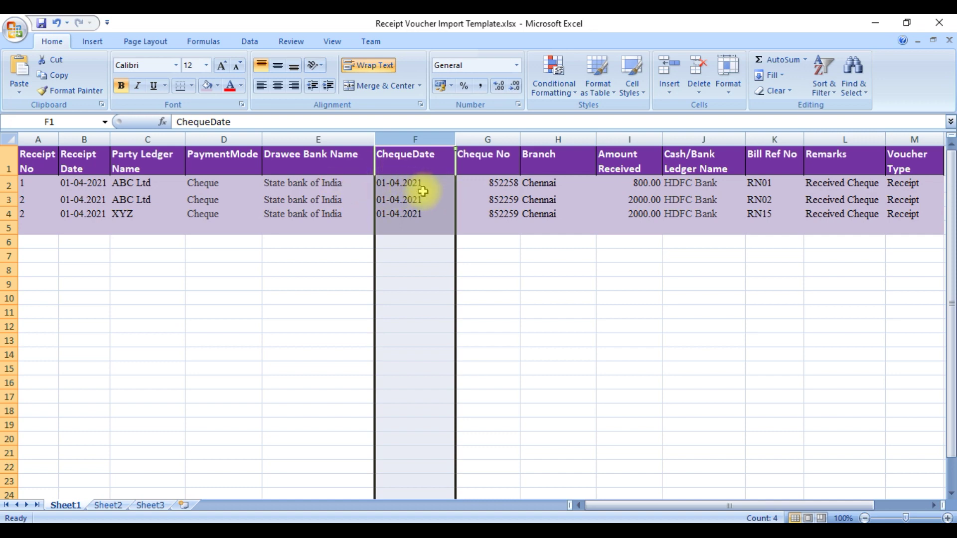
left_click(491, 140)
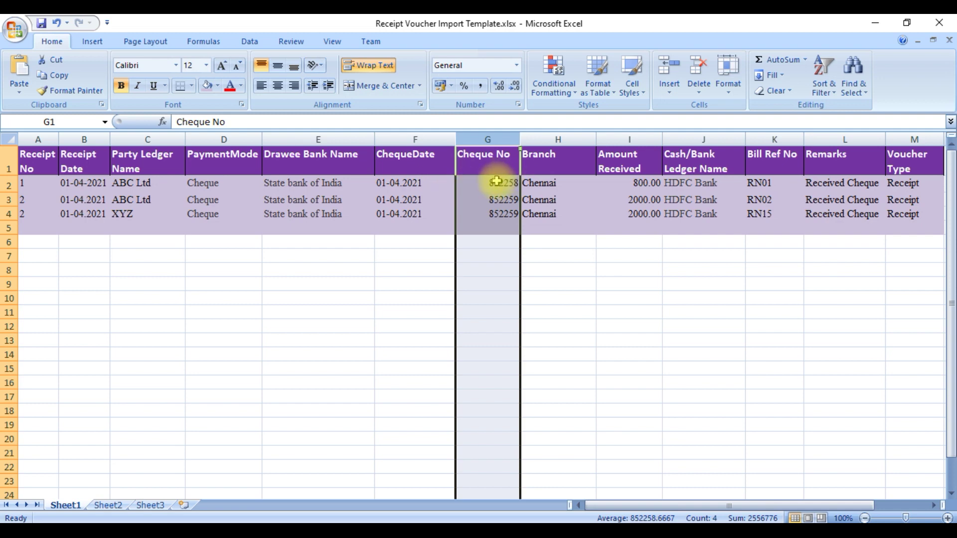
left_click(559, 139)
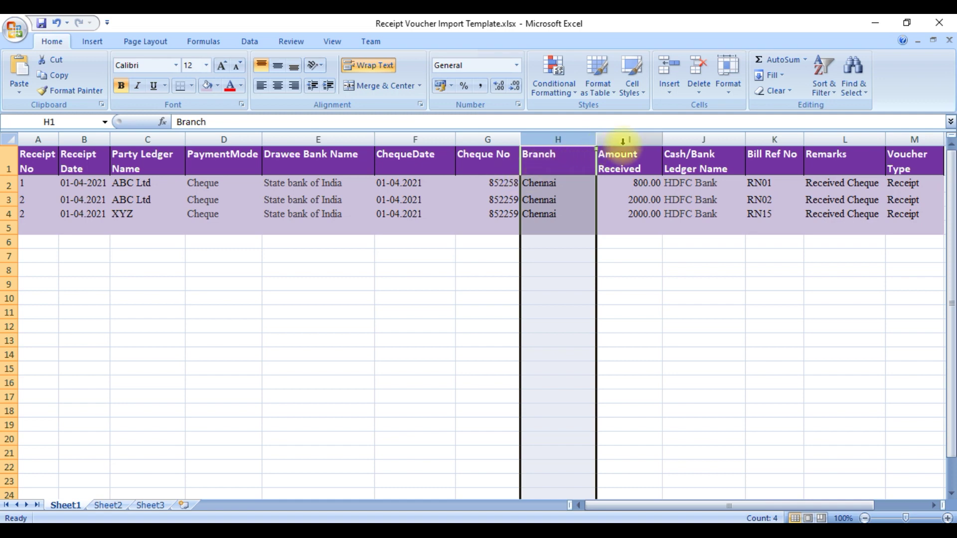
left_click(623, 141)
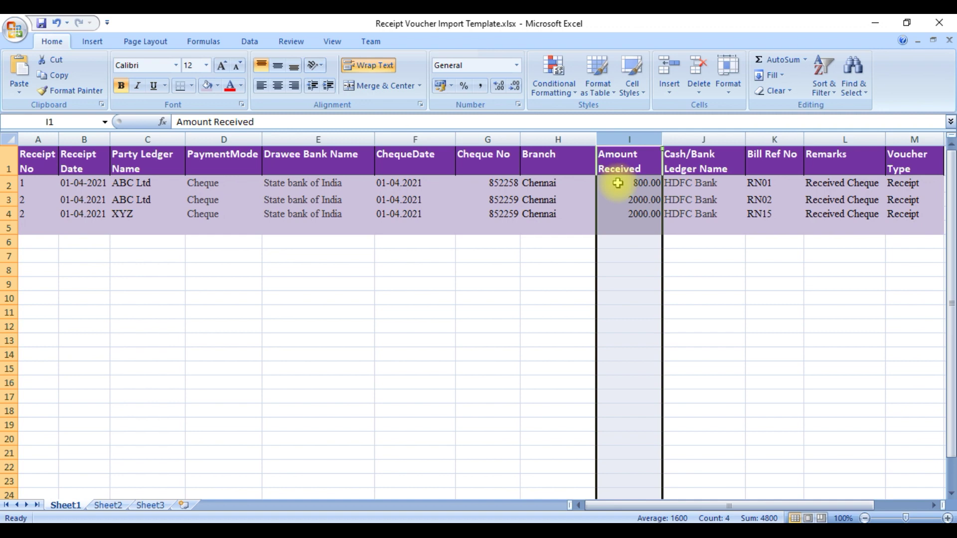
left_click(692, 140)
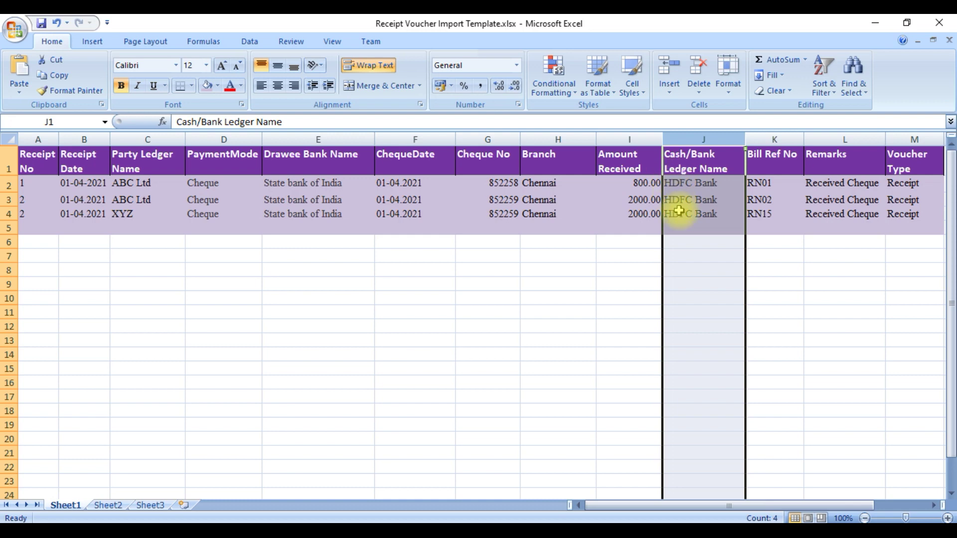
left_click(774, 140)
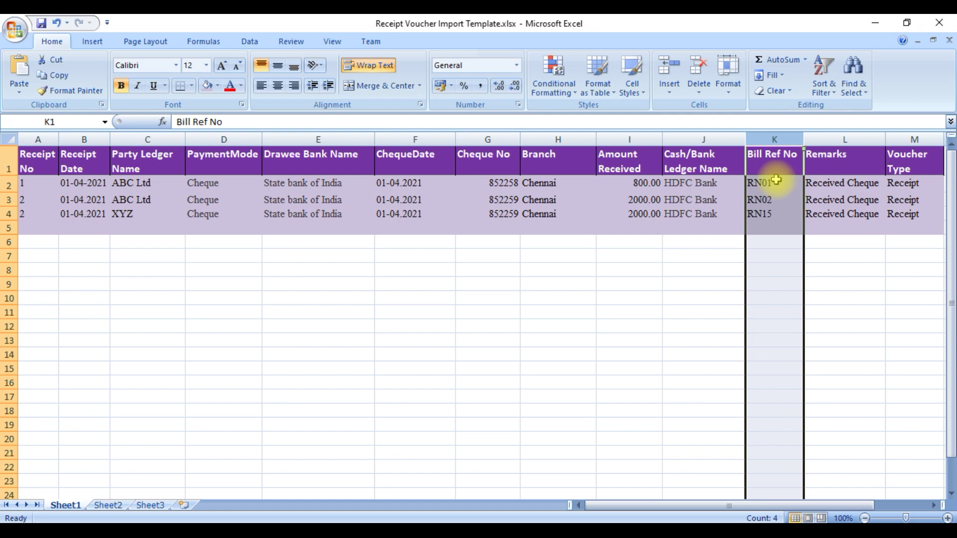
left_click(847, 147)
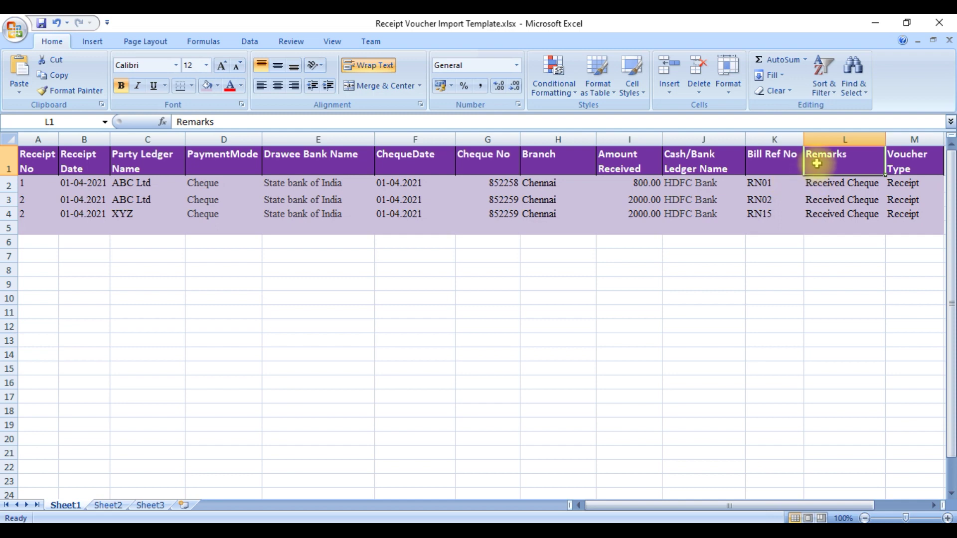
left_click(825, 138)
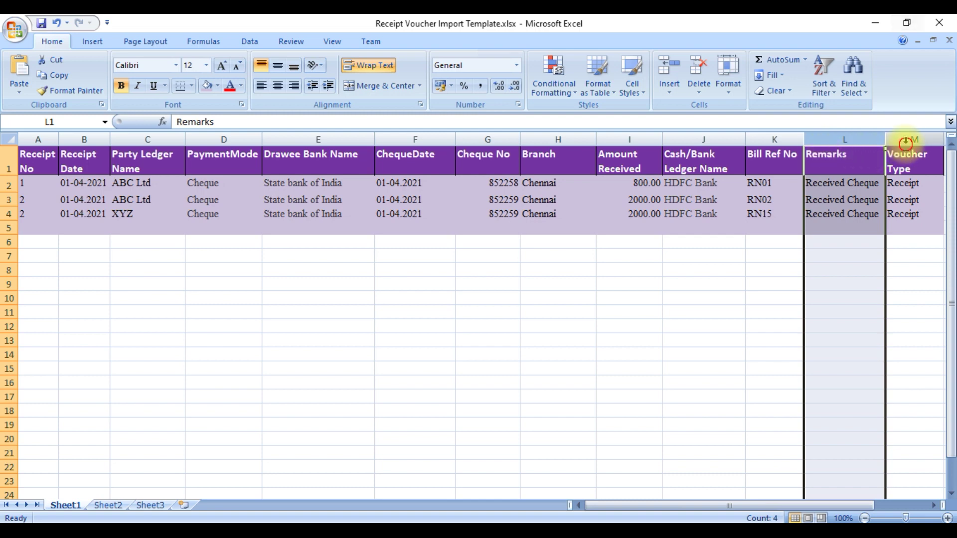
left_click(905, 140)
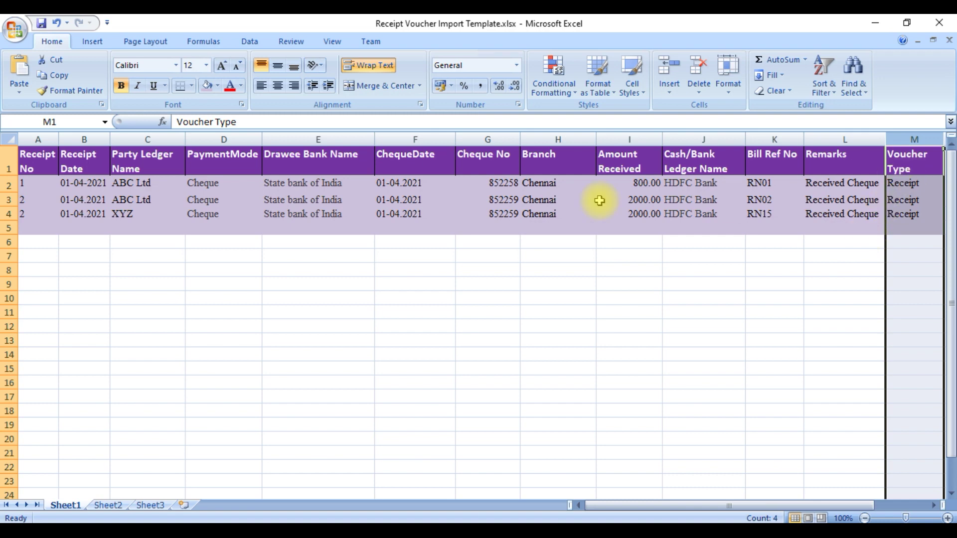
Set the Receipt No of the XYZ row in cell A4 to 3
left_click(30, 213)
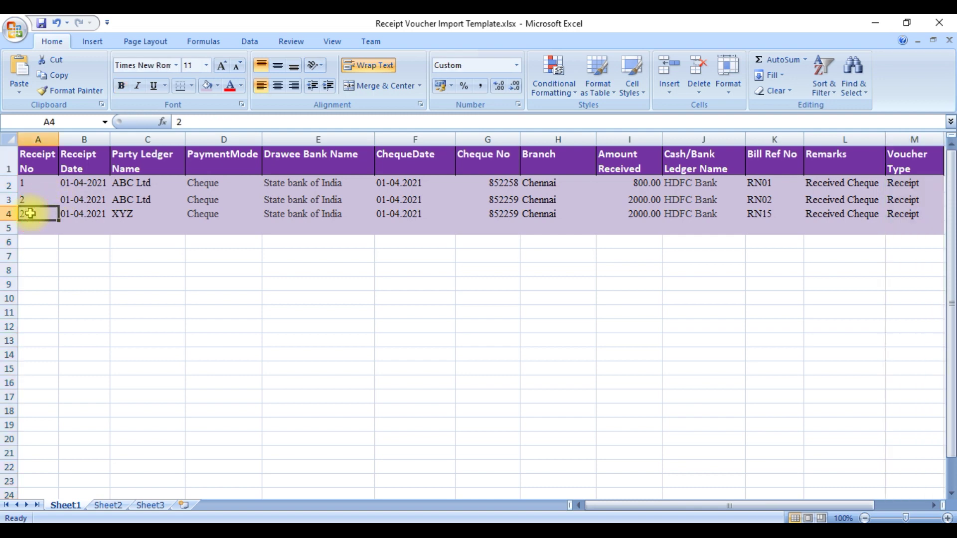
type("3")
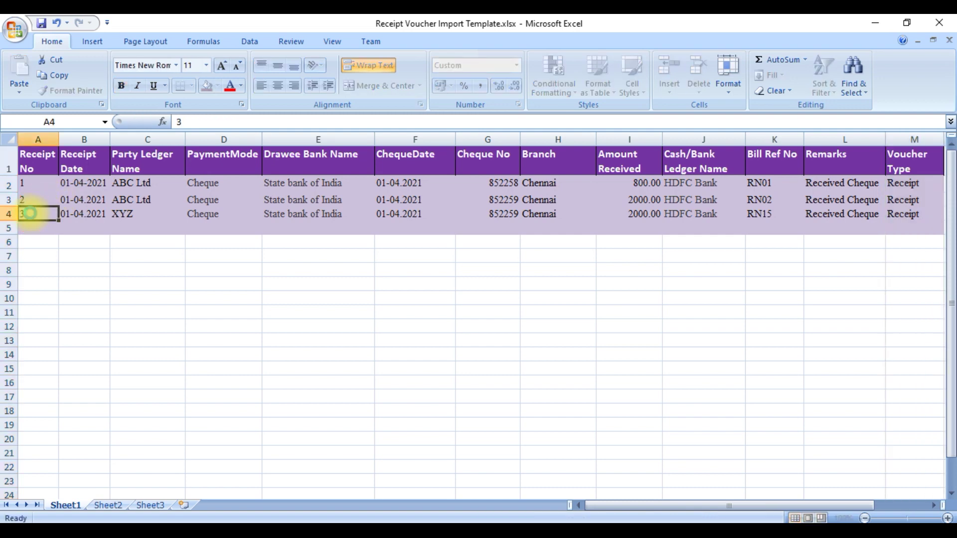
left_click(30, 213)
left_click(150, 326)
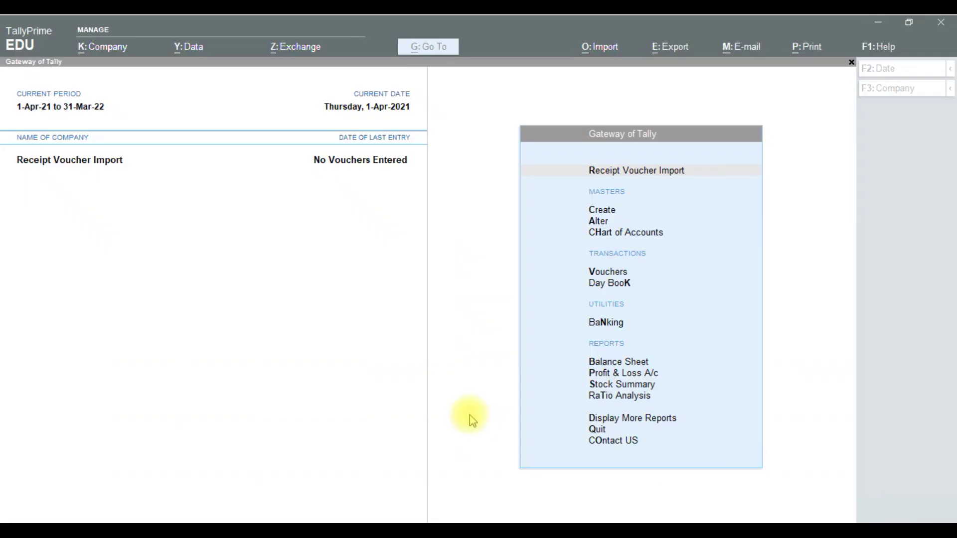
Switch to TallyPrime, view the Import File Name prompt of Receipt Voucher Import, and close it without entering a file
left_click(469, 415)
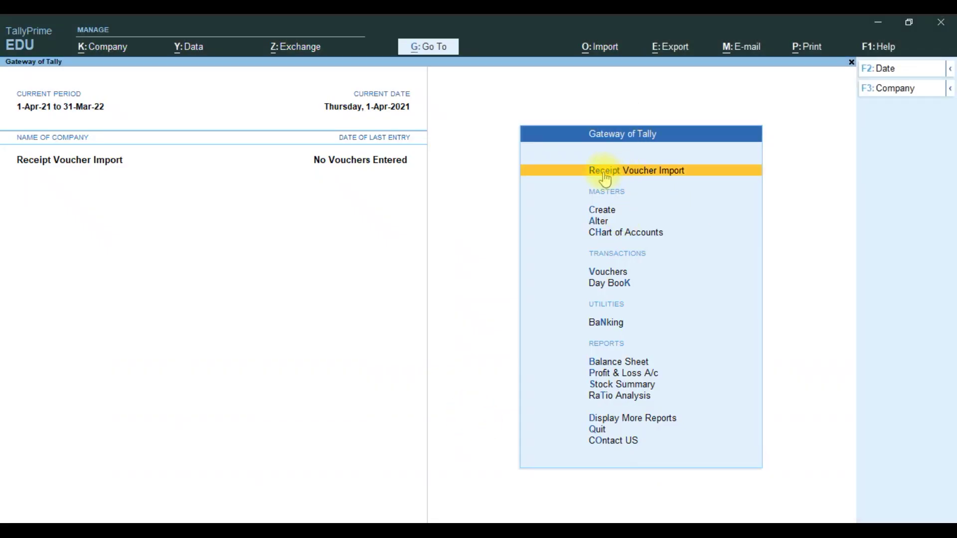
left_click(644, 176)
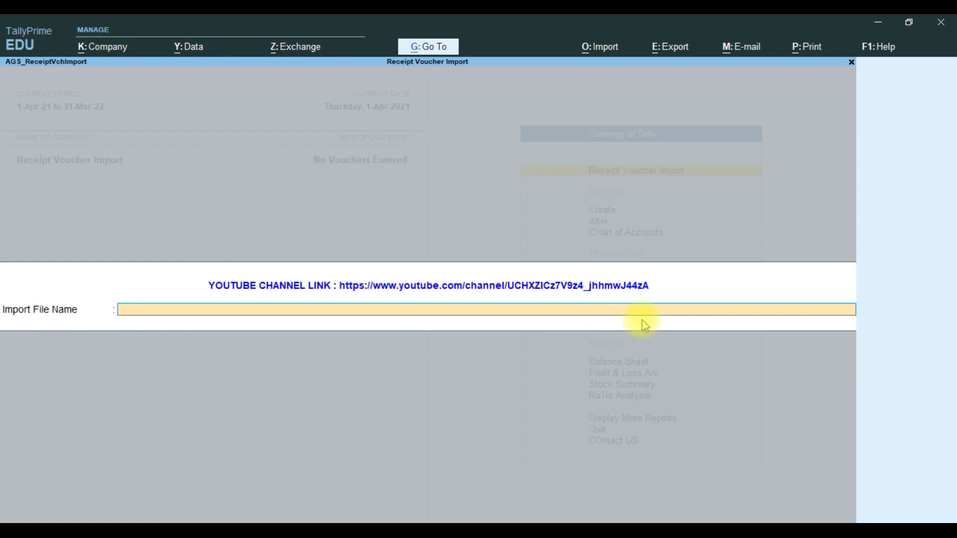
key("Escape")
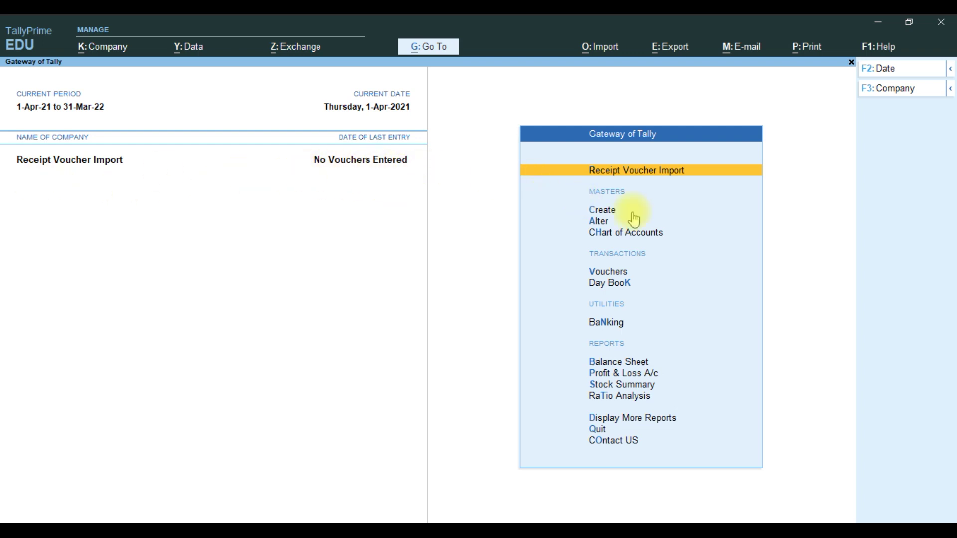
Open the ABC Ltd ledger through master alteration to inspect its details
left_click(602, 214)
key("Escape")
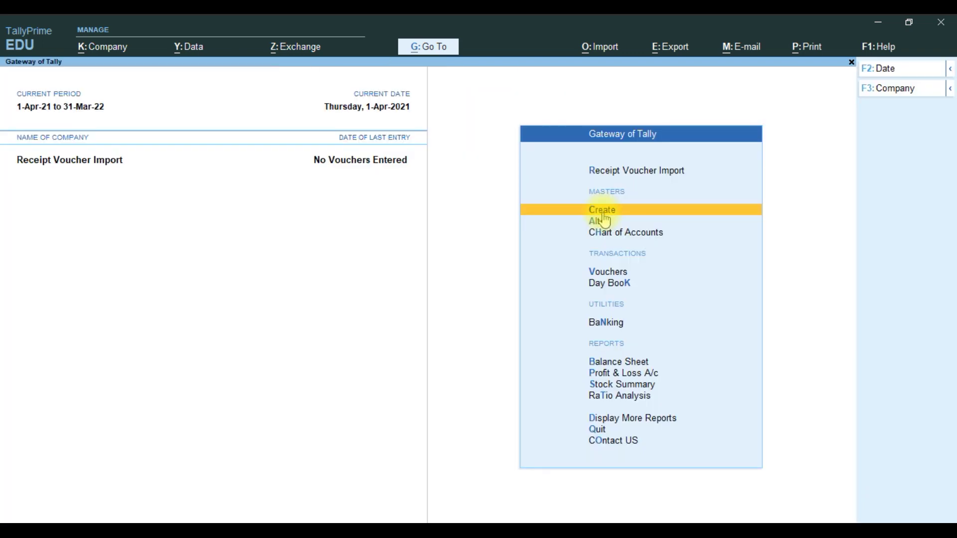
left_click(601, 222)
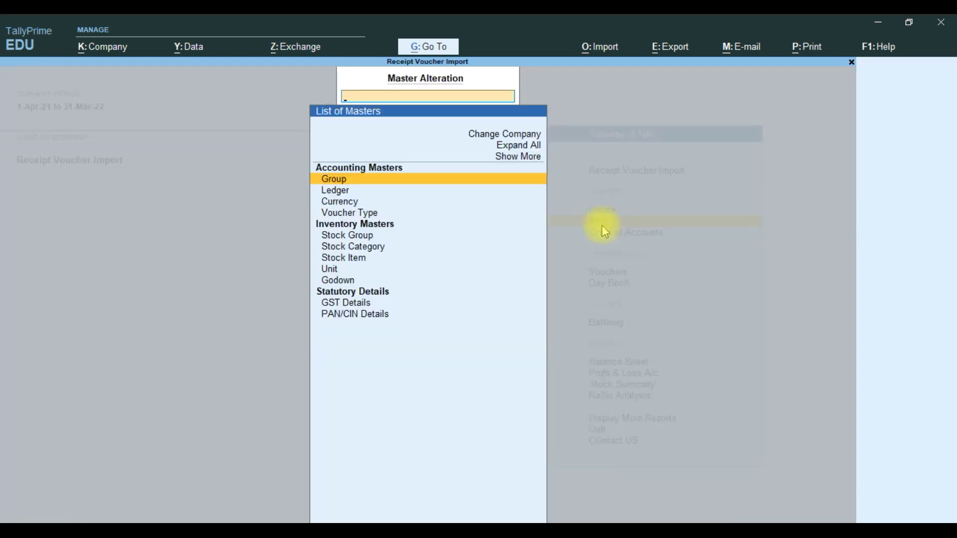
key("Down")
key("Return")
key("Return")
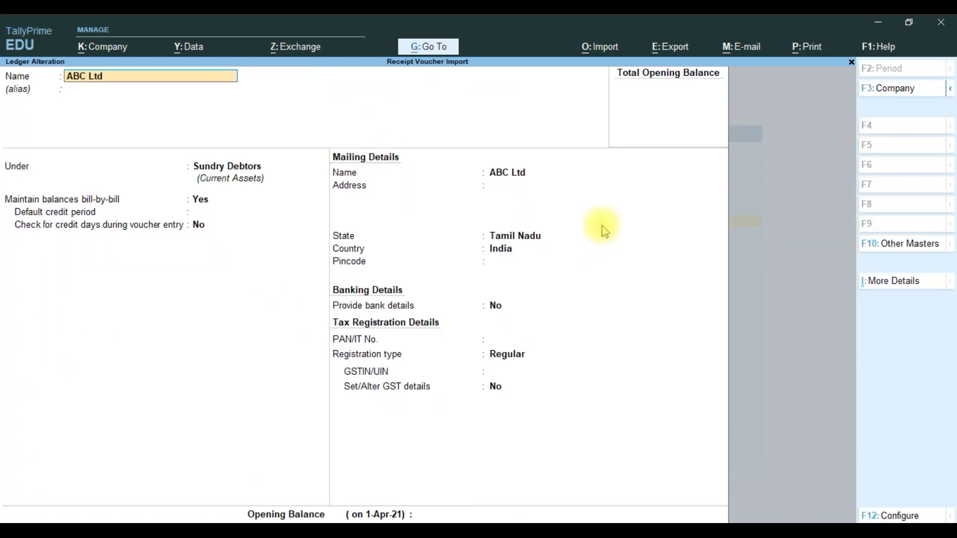
Close the ABC Ltd ledger and inspect the HDFC Bank and State bank of India ledgers in turn
key("Escape")
key("Down")
key("Down")
key("Return")
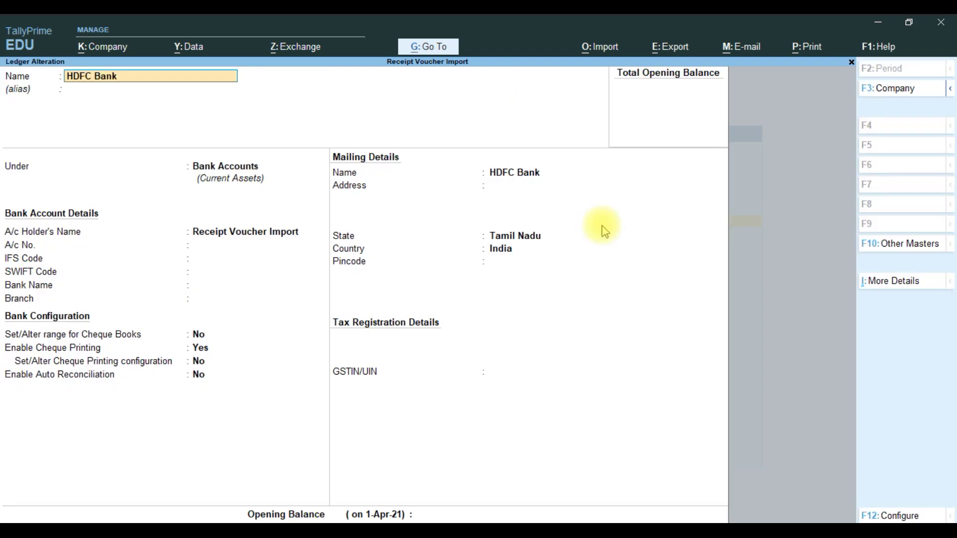
key("Escape")
key("Down")
key("Down")
key("Return")
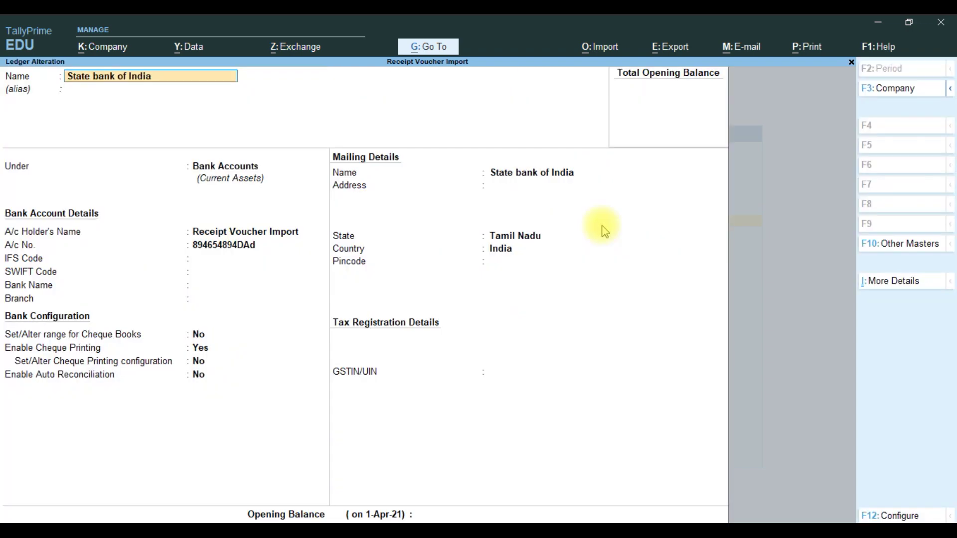
Close the State bank of India ledger, inspect the XYZ ledger, and return to the Gateway of Tally
key("Escape")
key("Down")
key("Return")
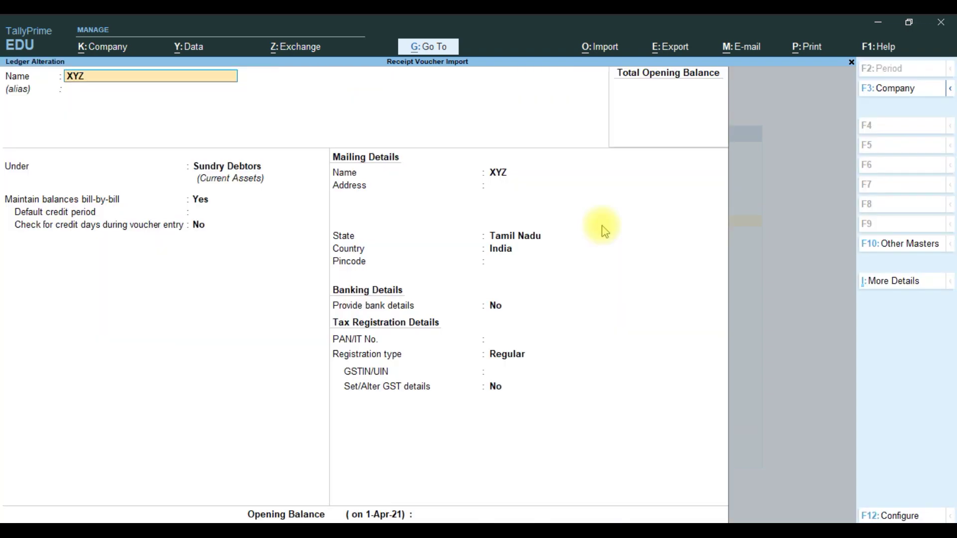
key("Escape")
key("Escape")
key("Escape")
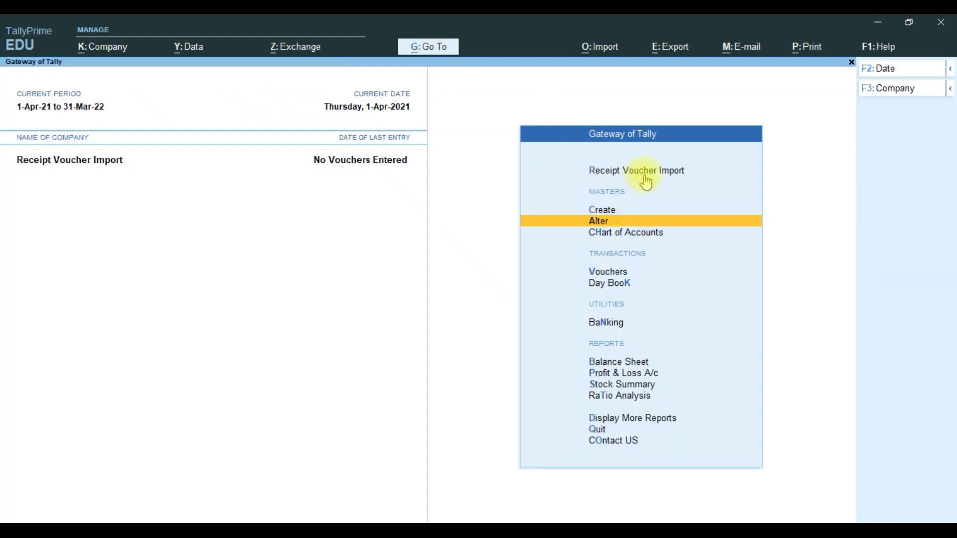
Open Receipt Voucher Import, switch to the TDL folder in File Explorer and select the full path of Receipt Voucher Import Template.xlsx for copying
left_click(649, 175)
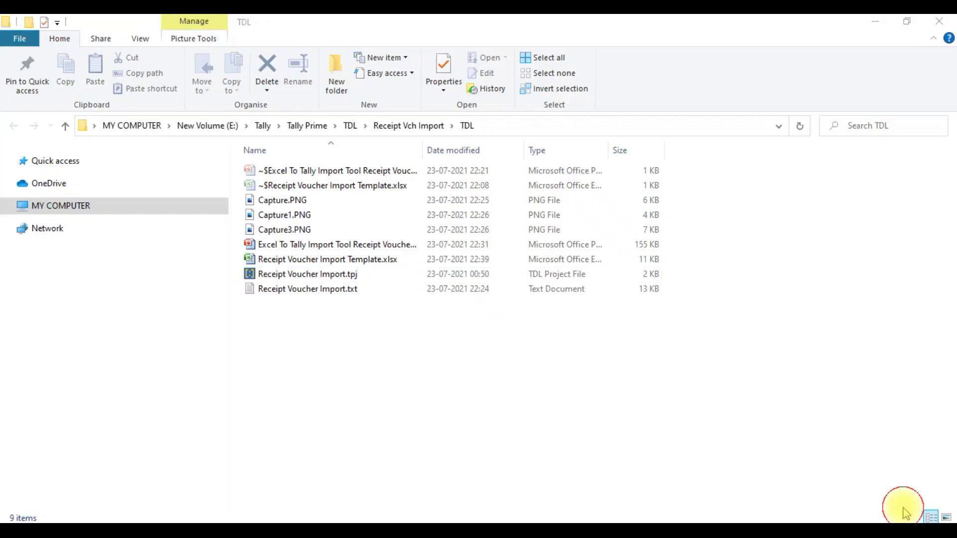
left_click(708, 397)
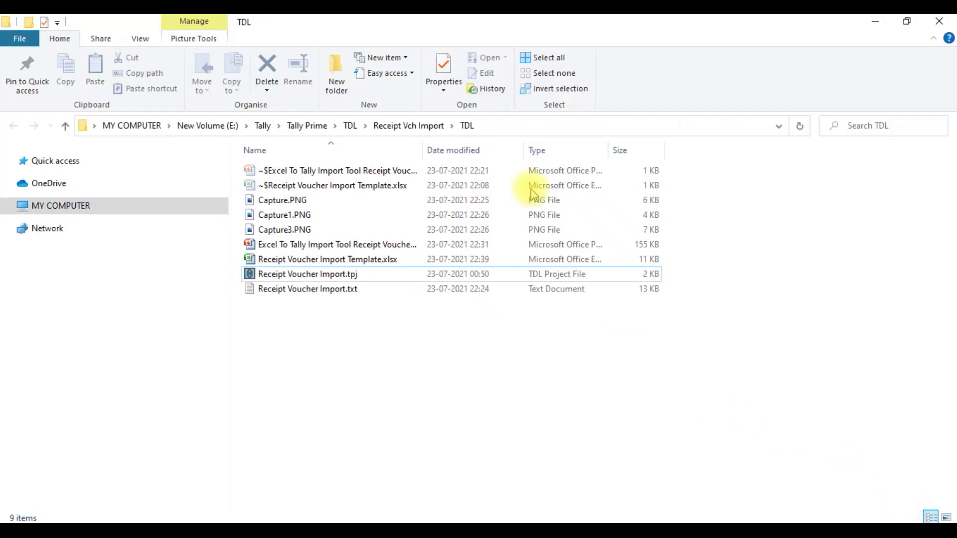
left_click(539, 127)
left_click(539, 127)
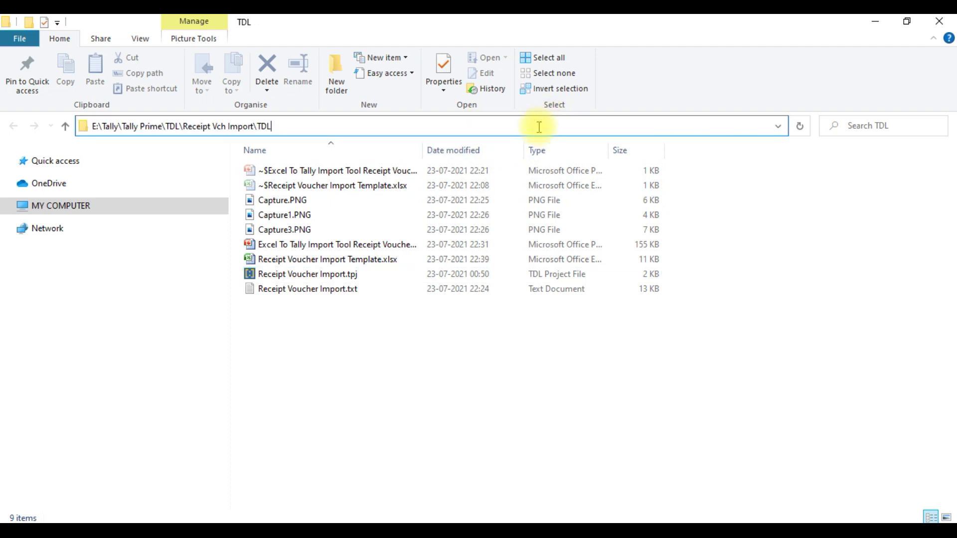
type("\\")
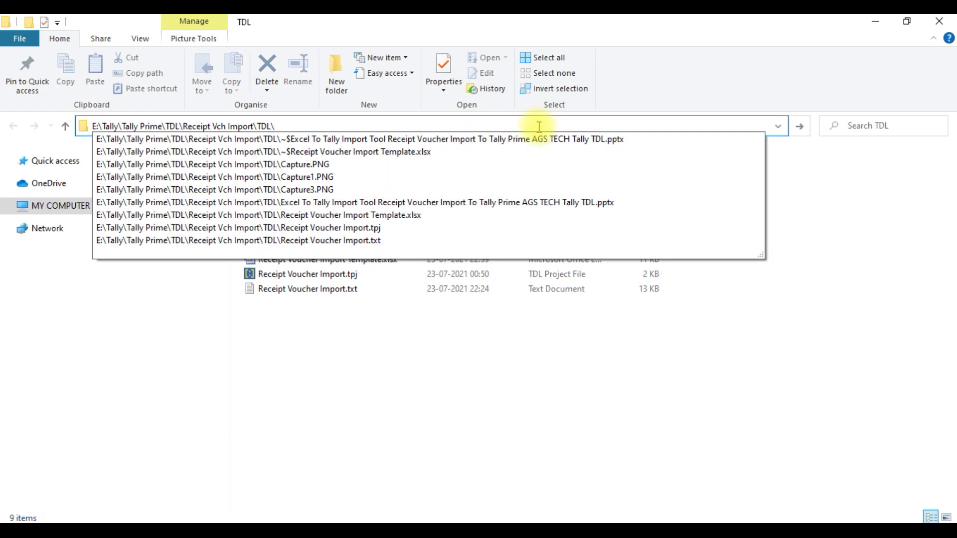
key("Down")
key("Down")
key("Down")
key("Down")
key("Down")
key("Down")
key("Down")
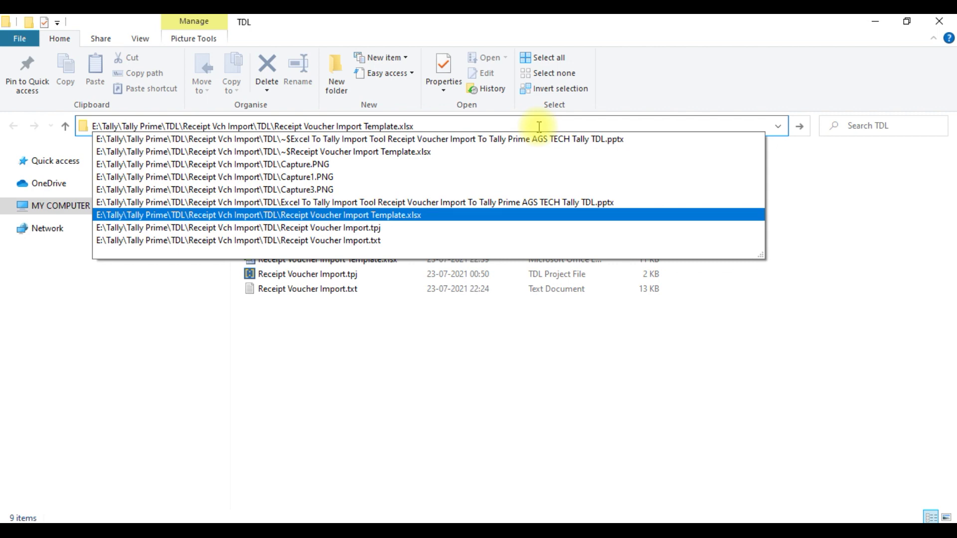
key("ctrl+a")
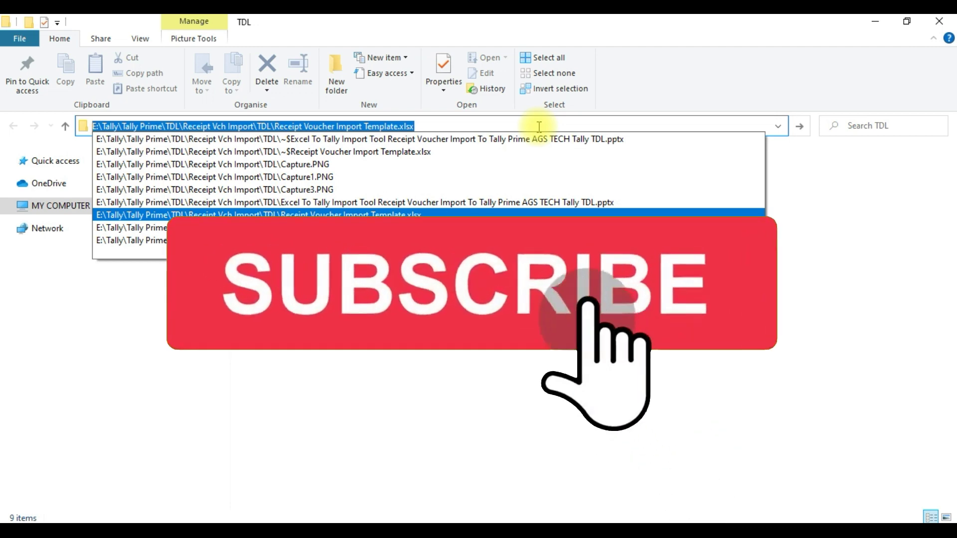
Back in TallyPrime, import the receipt vouchers from E:\Tally\Tally Prime\TDL\Receipt Vch Import\TDL\Receipt Voucher Import Template.xlsx and return to the Gateway of Tally
left_click(912, 511)
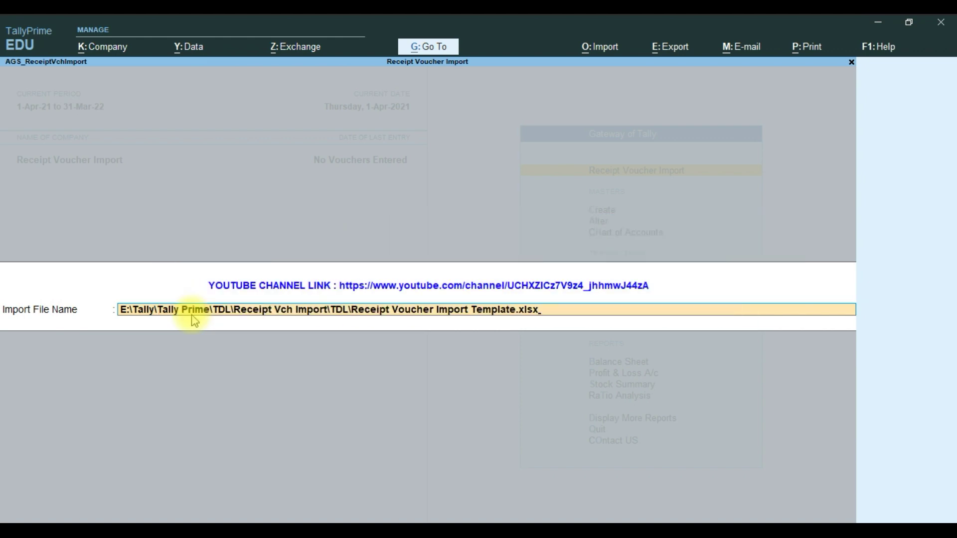
key("Return")
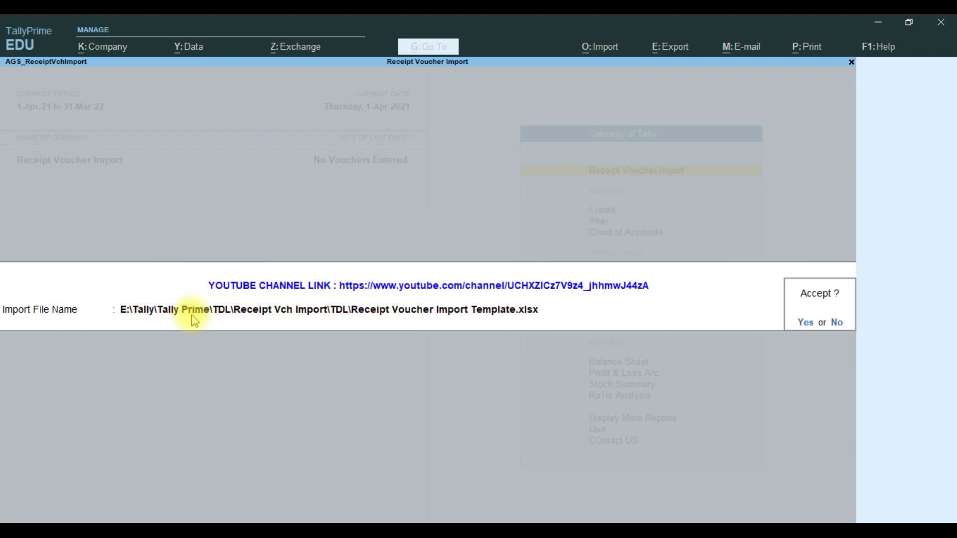
left_click(807, 324)
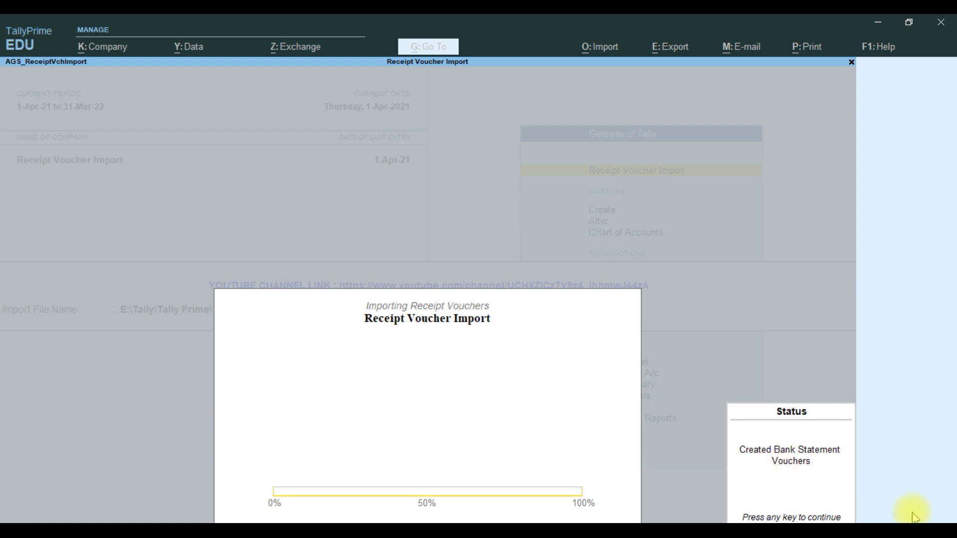
key("Return")
key("Escape")
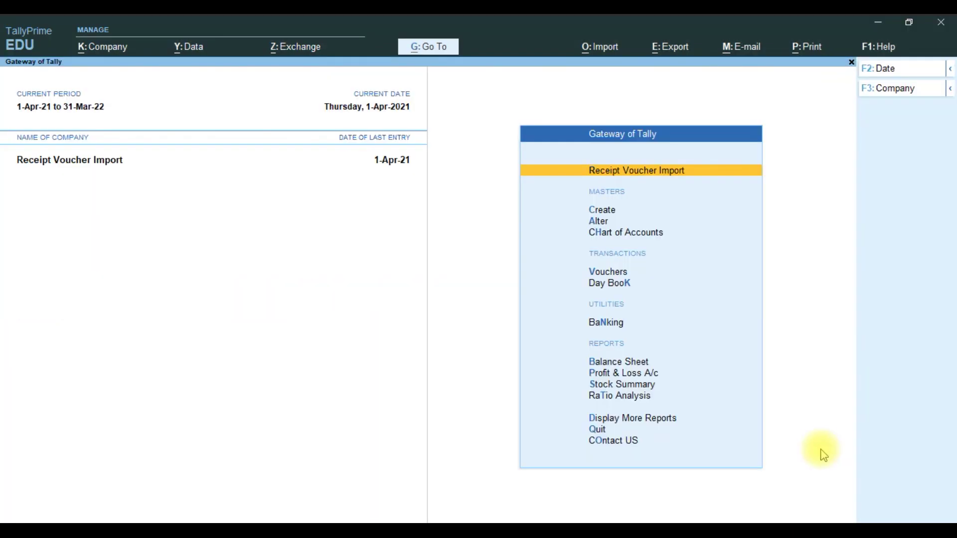
Open the Day Book from the additional reports and look through the imported receipt entries
key("d")
key("Down")
key("Return")
key("Down")
key("Down")
key("Up")
key("Up")
key("Down")
key("Up")
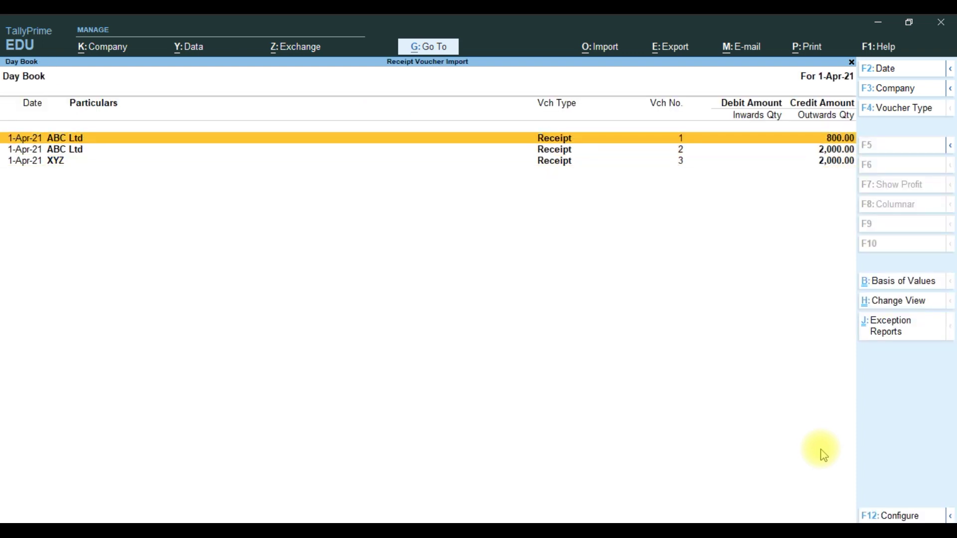
Open ABC Ltd receipt voucher No. 1 and review its date, account, party, amount and bill reference
key("Return")
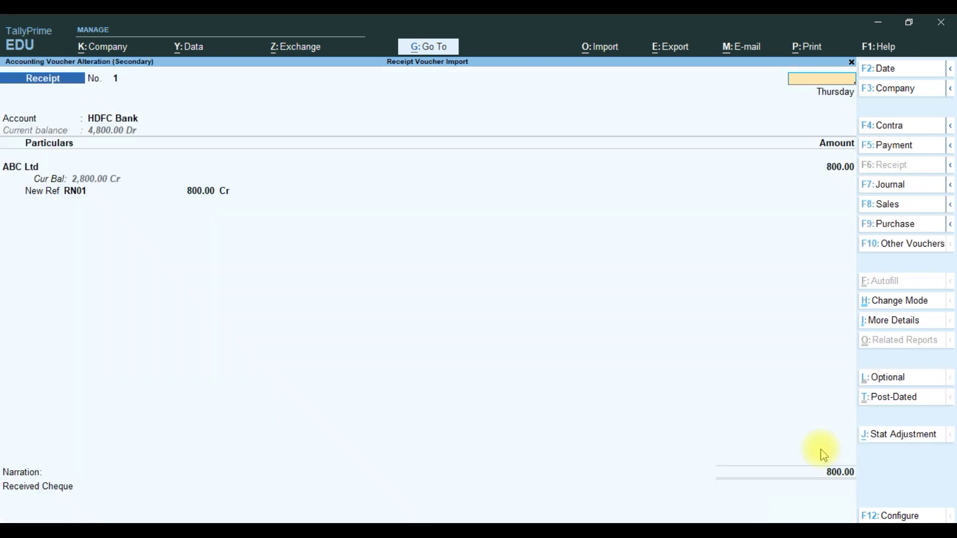
key("Escape")
key("Return")
key("Return")
key("Return")
key("Return")
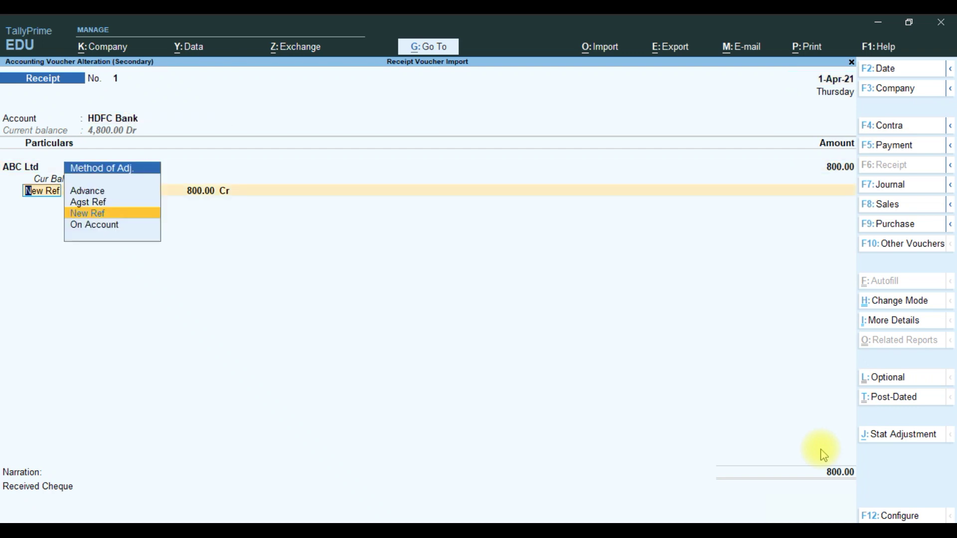
key("Return")
key("Return")
key("Return")
key("Return")
key("Return")
key("Return")
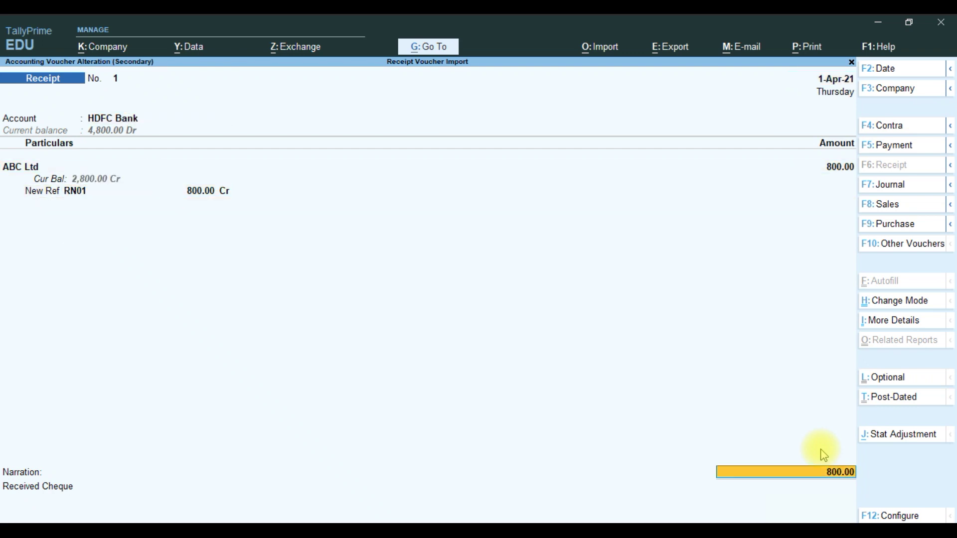
Check the HDFC Bank allocation and narration of receipt No. 1, and accept the voucher
key("Return")
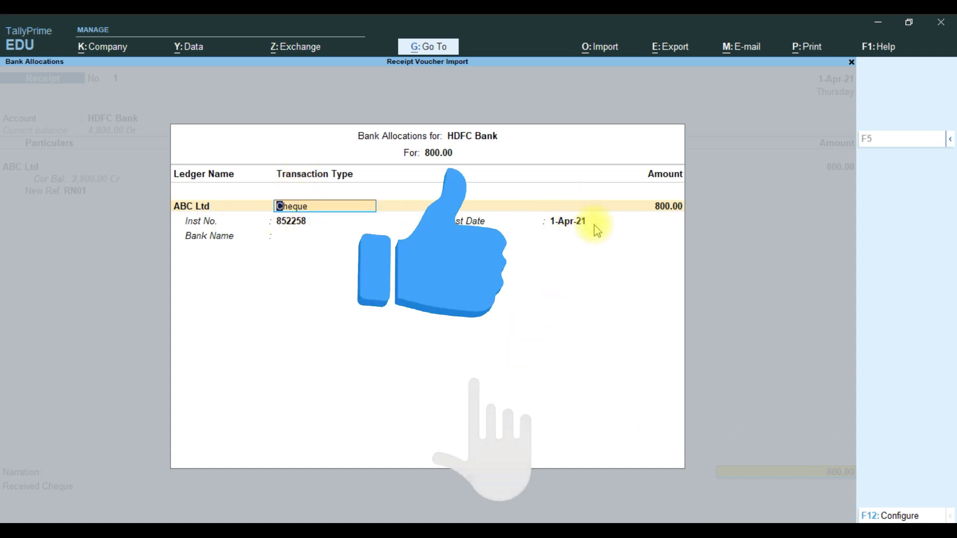
key("Return")
key("Return")
key("Return")
key("Return")
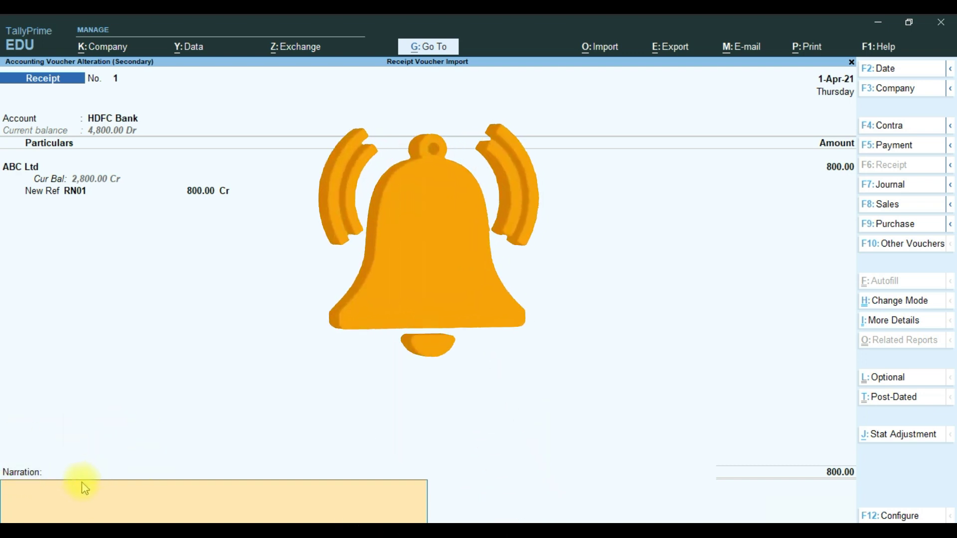
key("Return")
Open ABC Ltd receipt voucher No. 2 and review its account, party, amount and bill reference
key("Down")
key("Return")
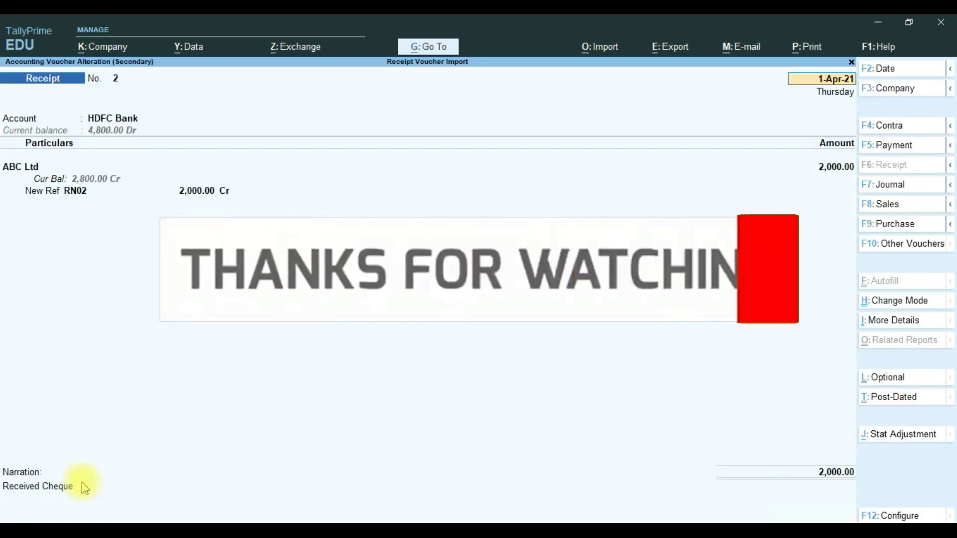
key("Return")
key("Return")
key("Return")
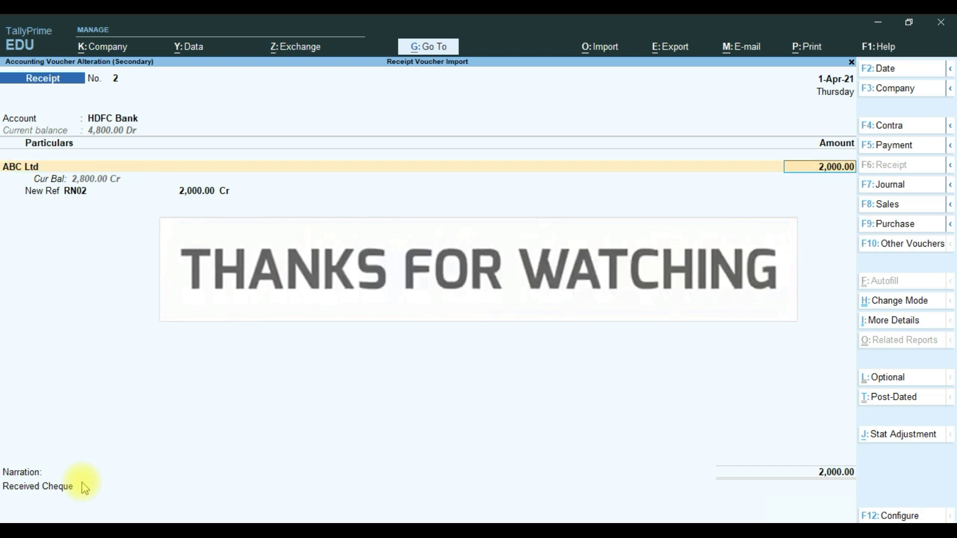
key("Return")
key("Return")
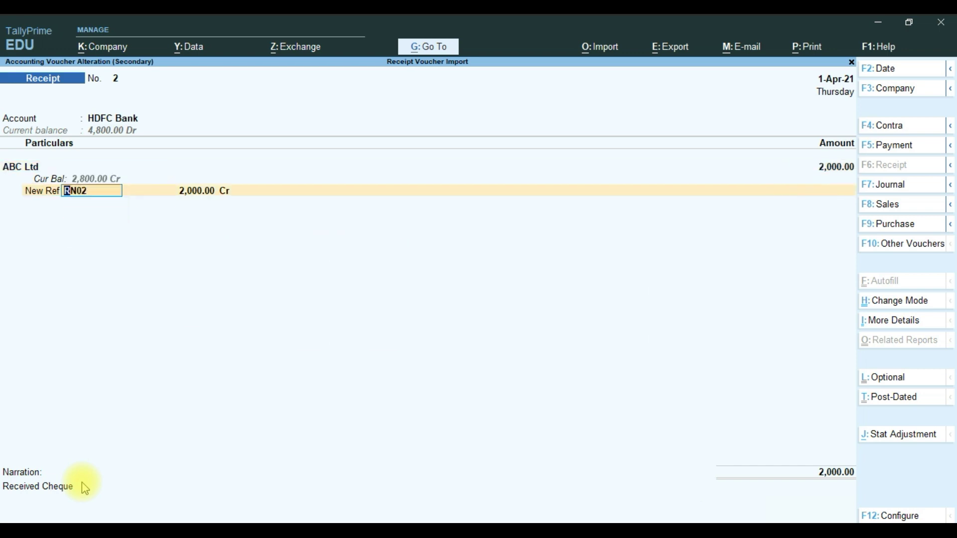
key("Return")
key("Return")
key("Return")
key("Return")
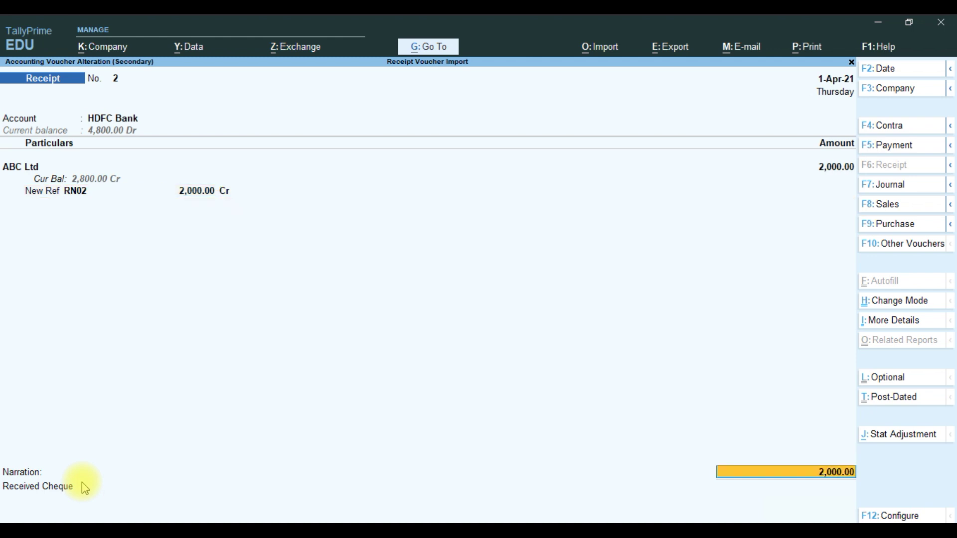
Check the cheque details in the bank allocation of receipt No. 2, and accept the voucher
key("Return")
key("Return")
key("Return")
key("Return")
key("Return")
key("Return")
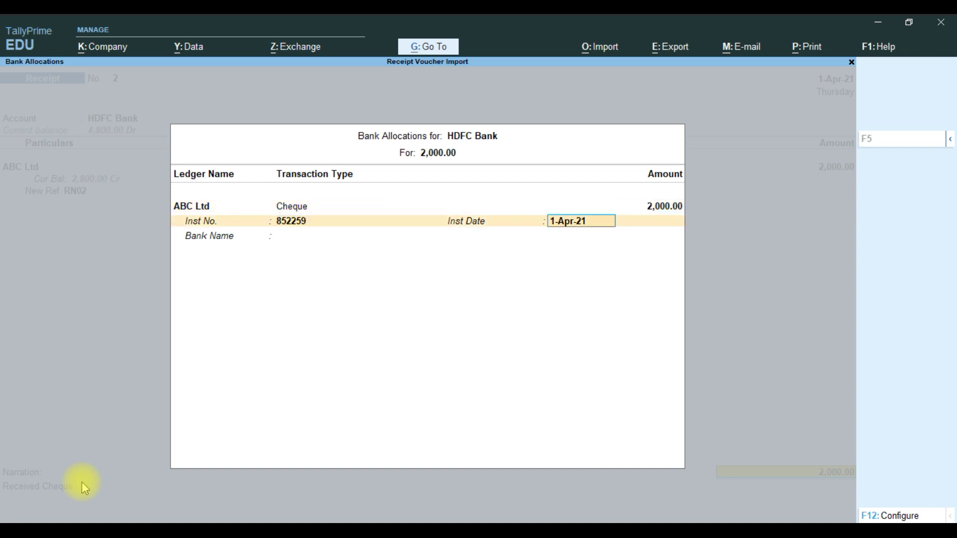
key("Return")
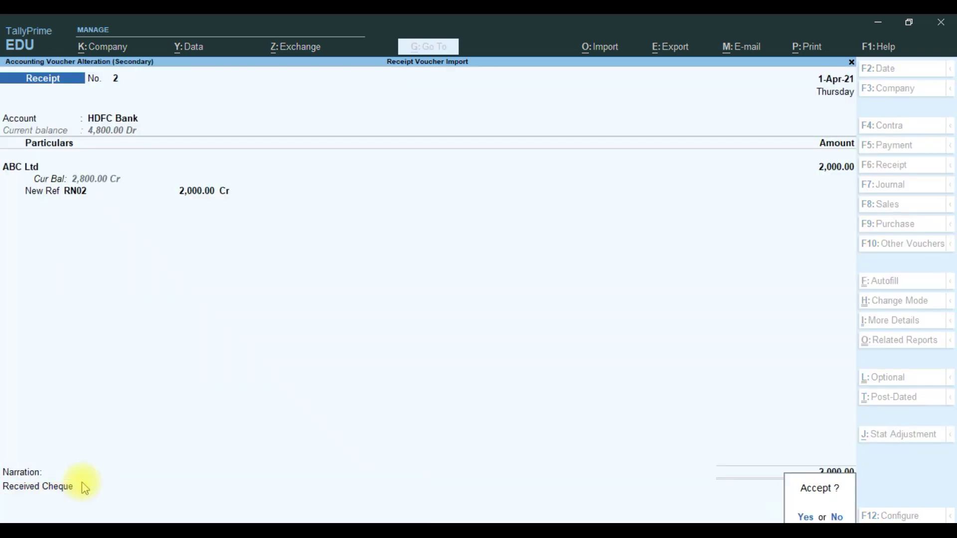
key("Return")
Open XYZ receipt voucher No. 3 and review its account, party, amount and bill reference
key("Down")
key("Return")
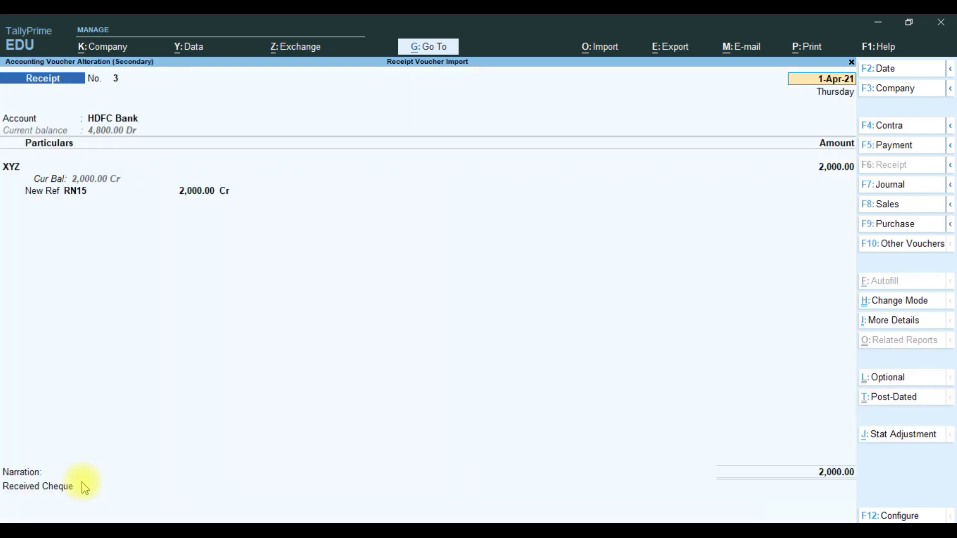
key("Return")
key("Return")
key("Return")
key("Return")
key("Return")
key("Return")
key("Return")
key("Return")
key("Return")
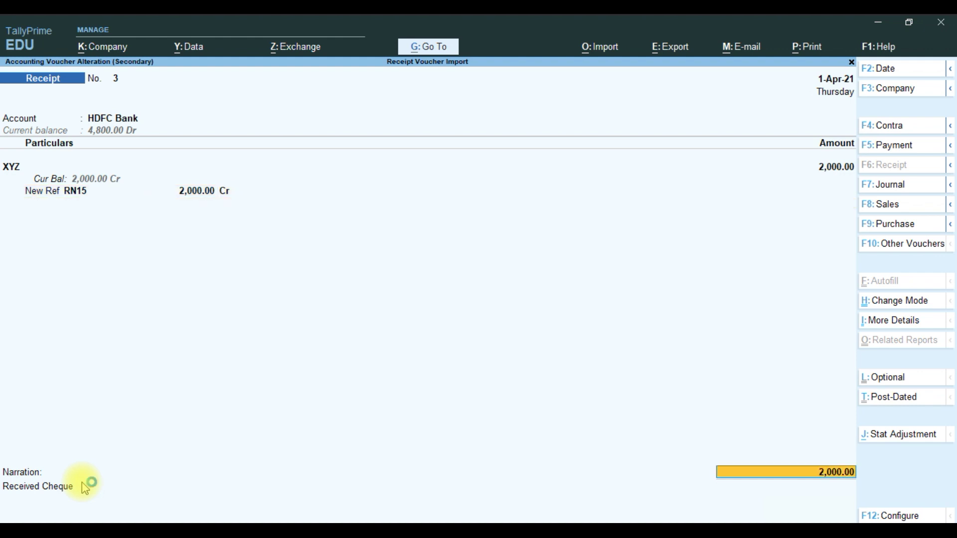
Check the bank allocation of receipt No. 3, accept the voucher, and close the Day Book back to the Gateway of Tally
key("Return")
key("Return")
key("Return")
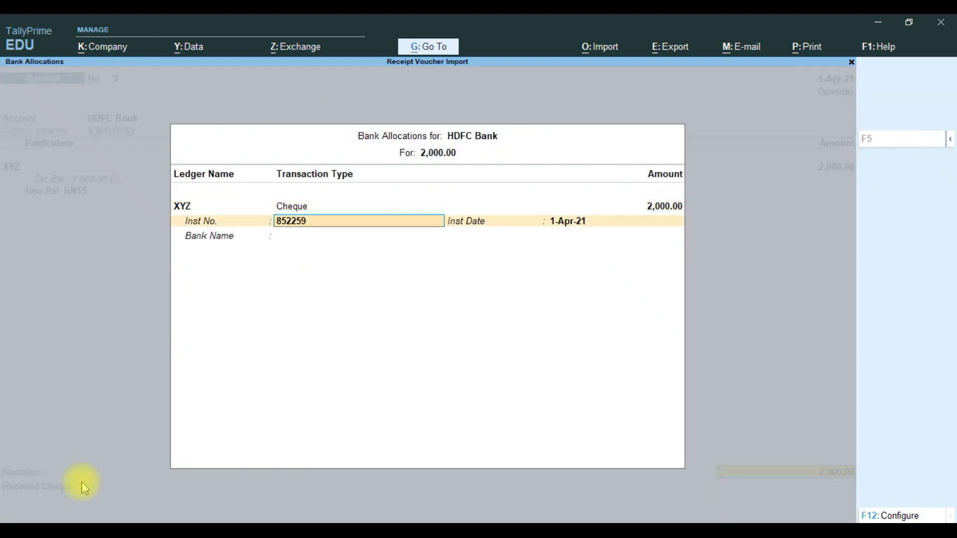
key("Return")
key("Return")
key("Return")
key("Return")
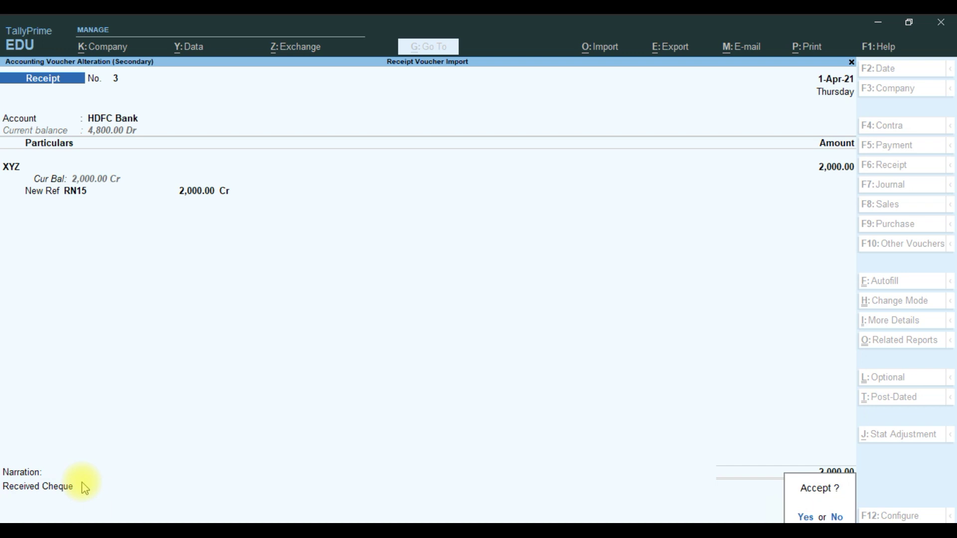
key("y")
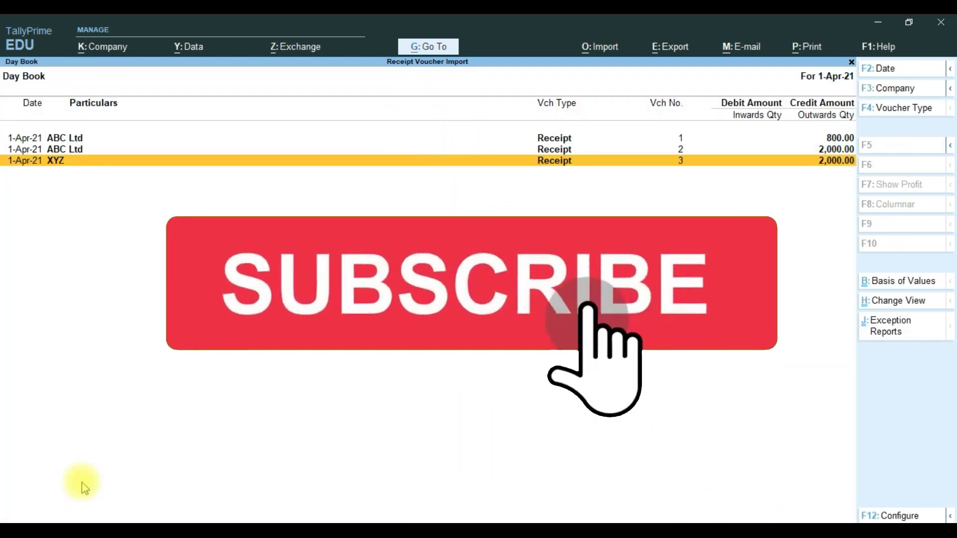
key("Escape")
key("Escape")
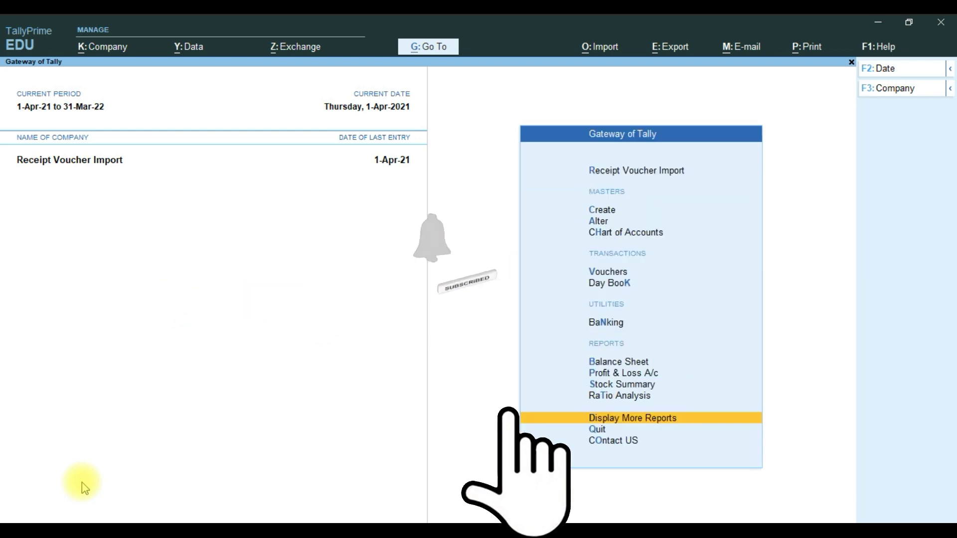